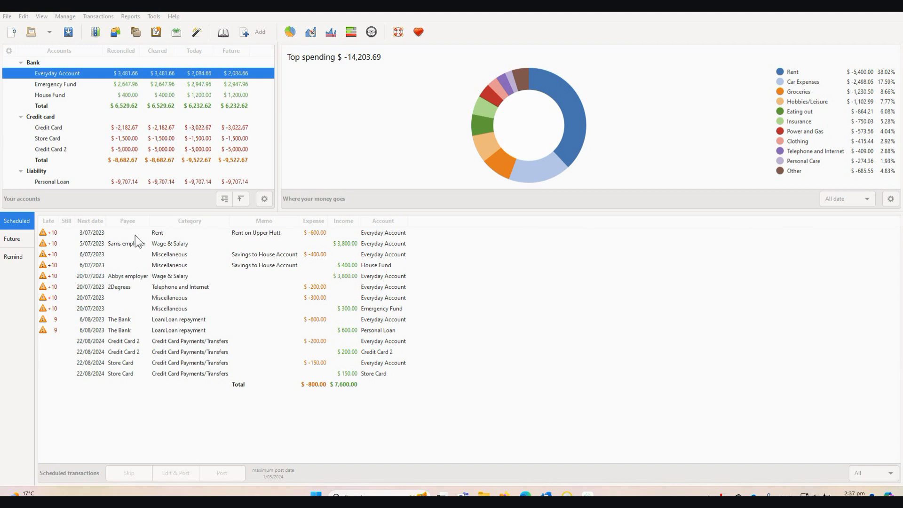
Step: Start a new scheduled income transaction with an amount of 3500 into the Everyday Account
left_click(65, 16)
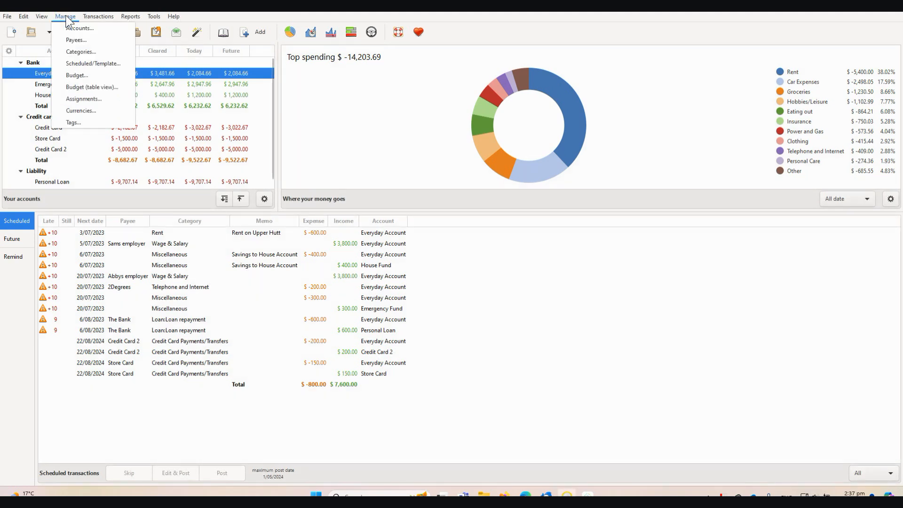
left_click(85, 64)
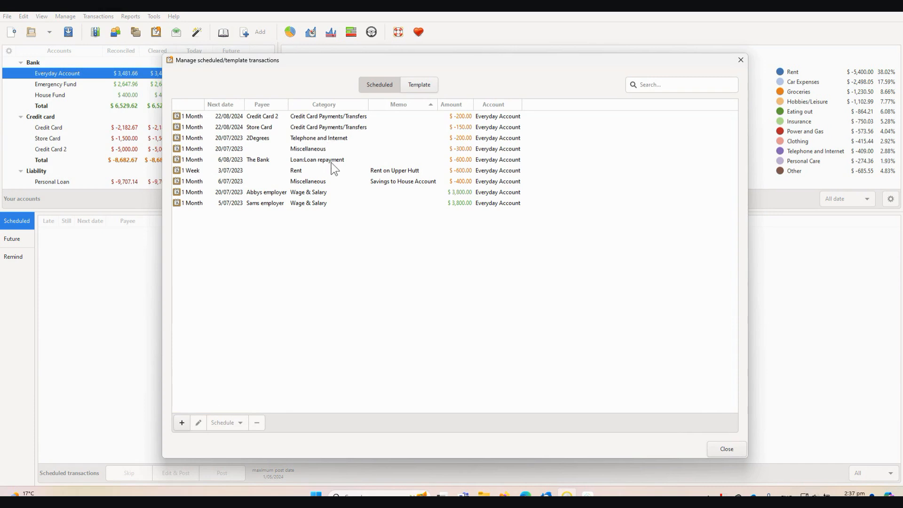
left_click(180, 424)
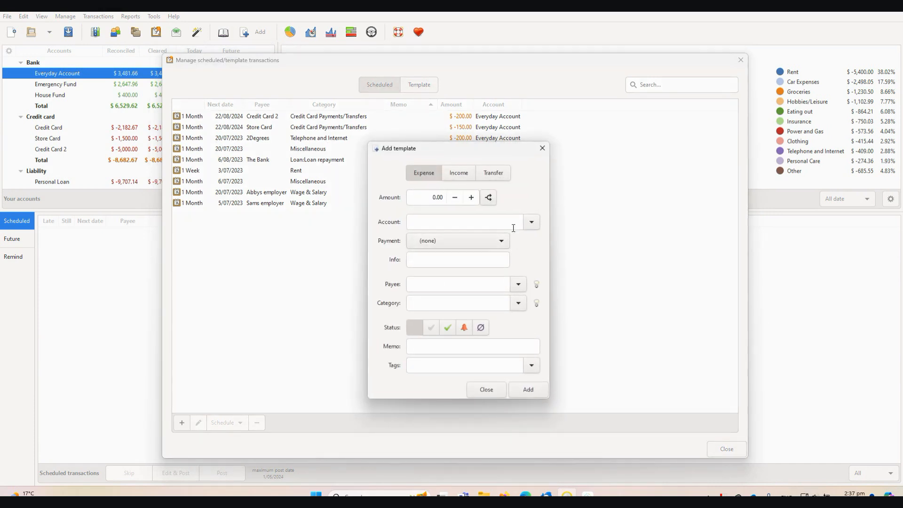
left_click(458, 173)
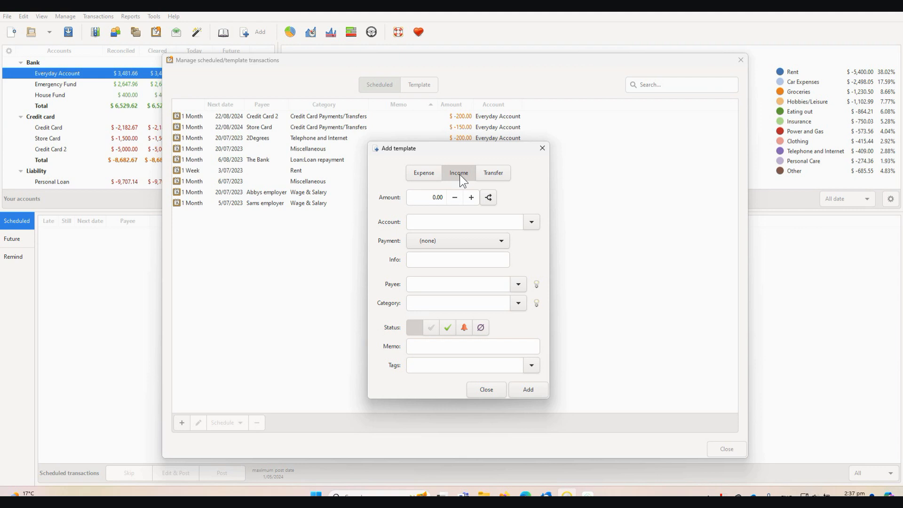
triple_click(441, 198)
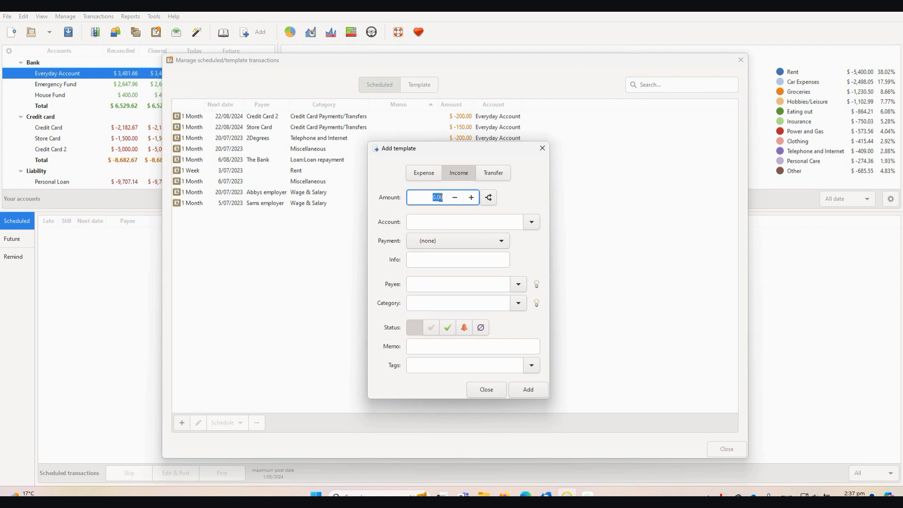
type("3500")
left_click(437, 224)
left_click(532, 222)
left_click(434, 177)
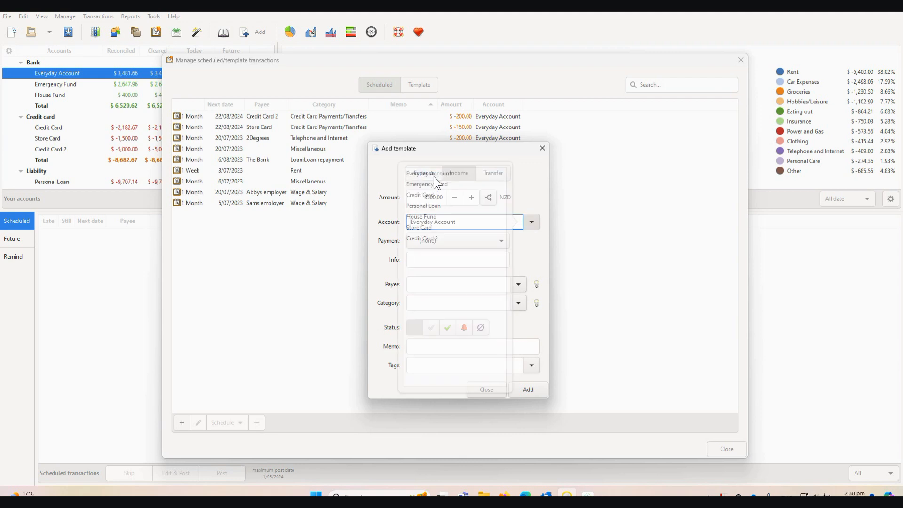
Step: Enter My Employer as the payee of the new income transaction
left_click(427, 288)
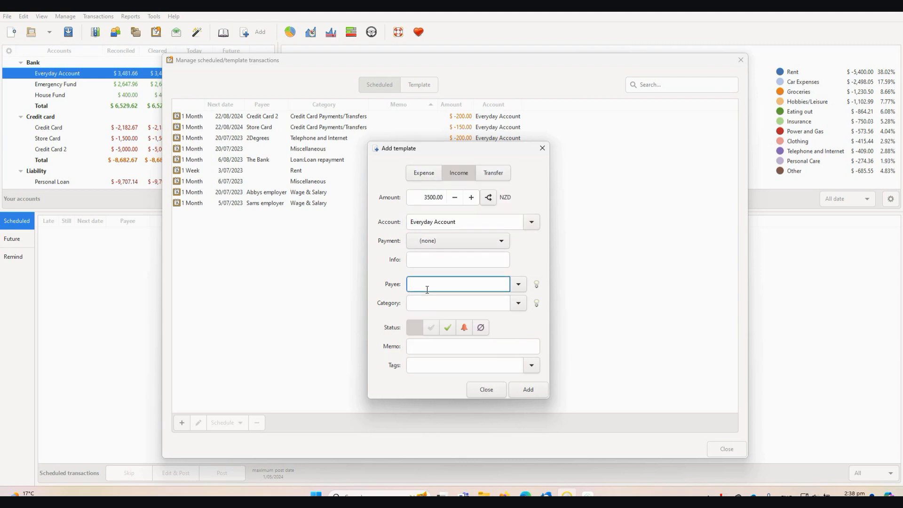
type("My Employu")
key("BackSpace")
type("er")
Step: Assign the Wage & Salary category to the income transaction and add it to the scheduled list
left_click(518, 303)
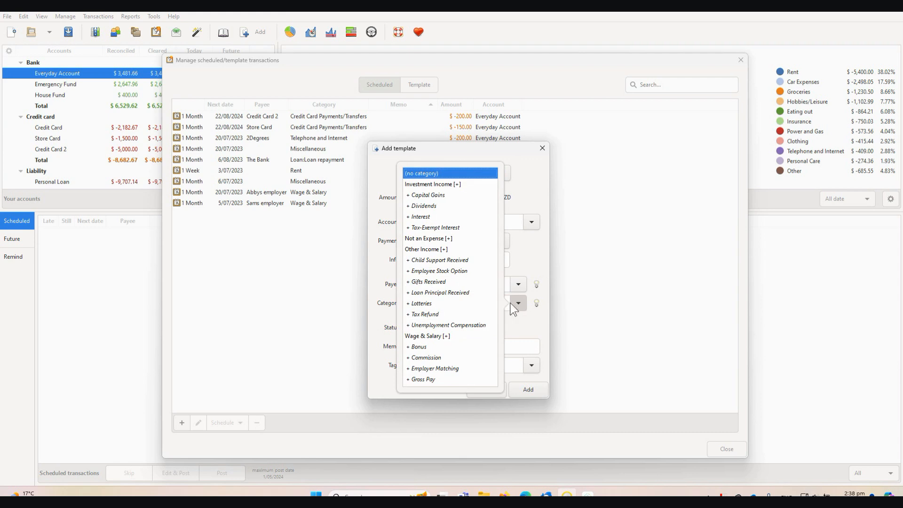
left_click(518, 304)
left_click(517, 303)
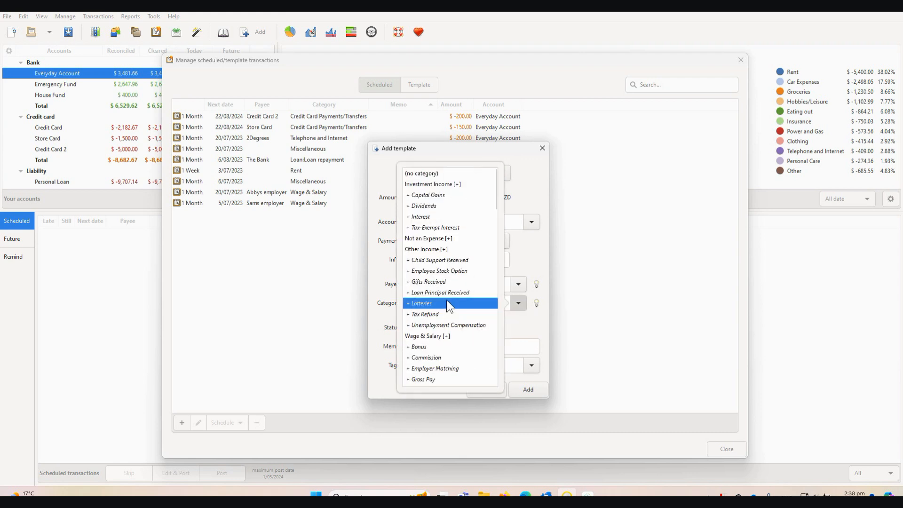
left_click(517, 305)
left_click(504, 304)
type("Salary")
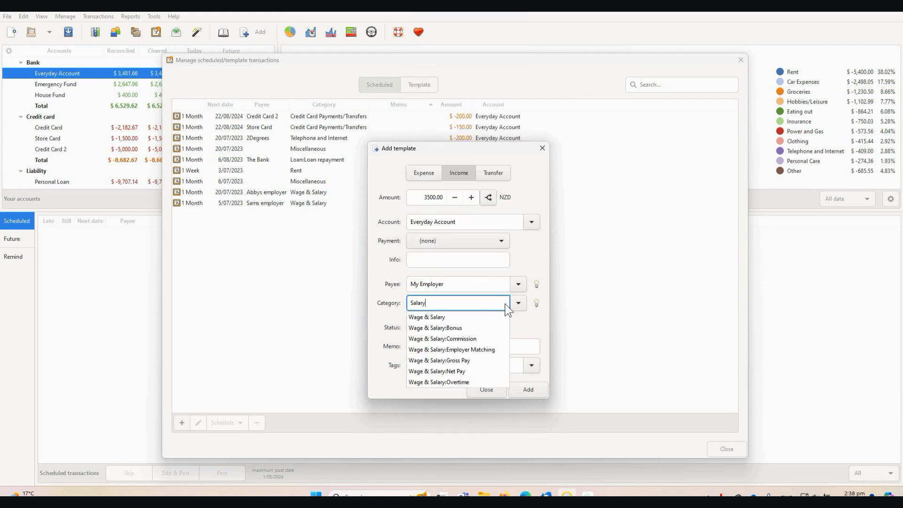
left_click(440, 316)
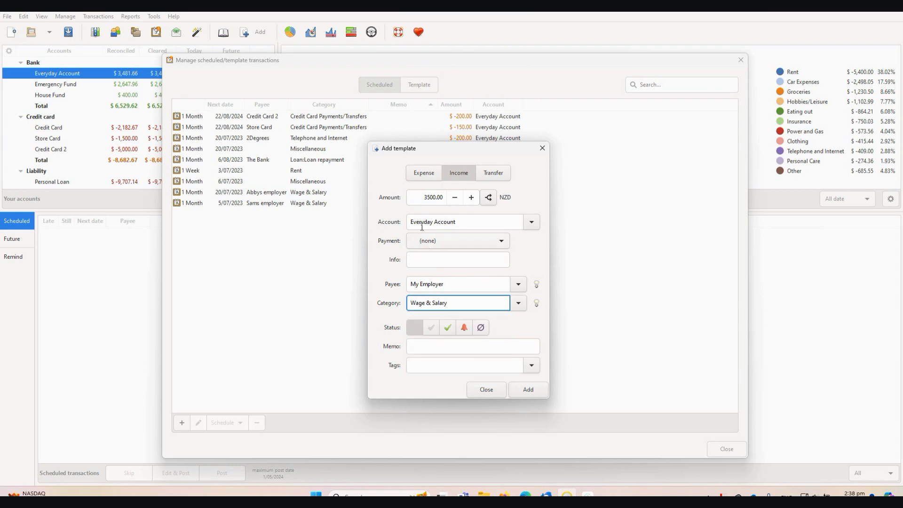
left_click(529, 389)
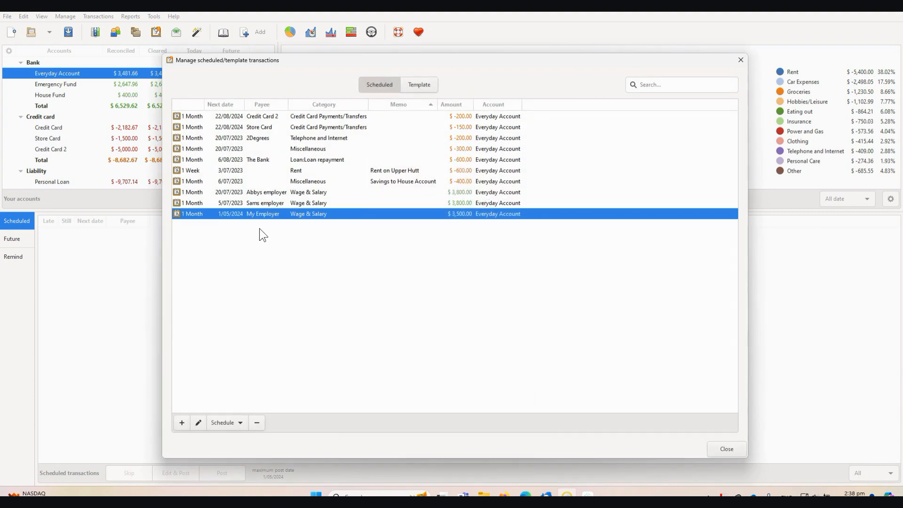
Step: Set the My Employer income's next date to 20/05/2024 and expand its additional schedule options
left_click(231, 422)
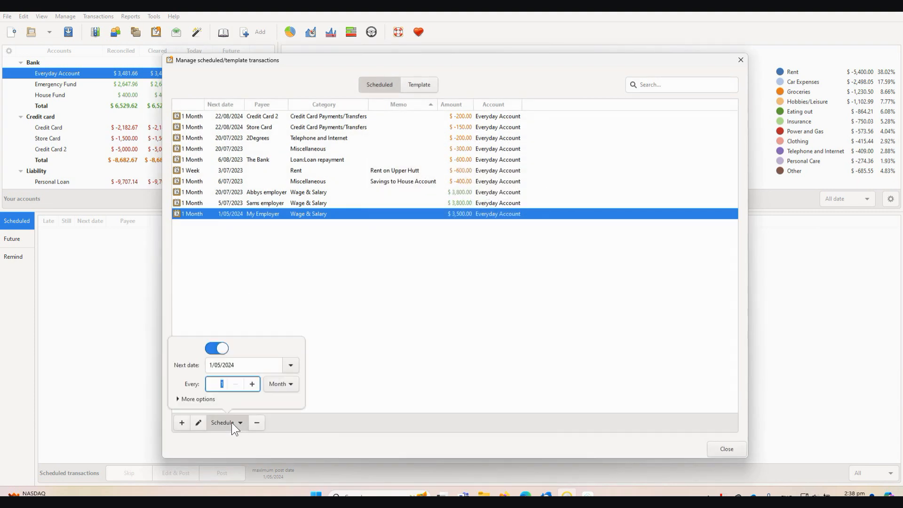
left_click_drag(210, 365, 266, 365)
left_click(289, 364)
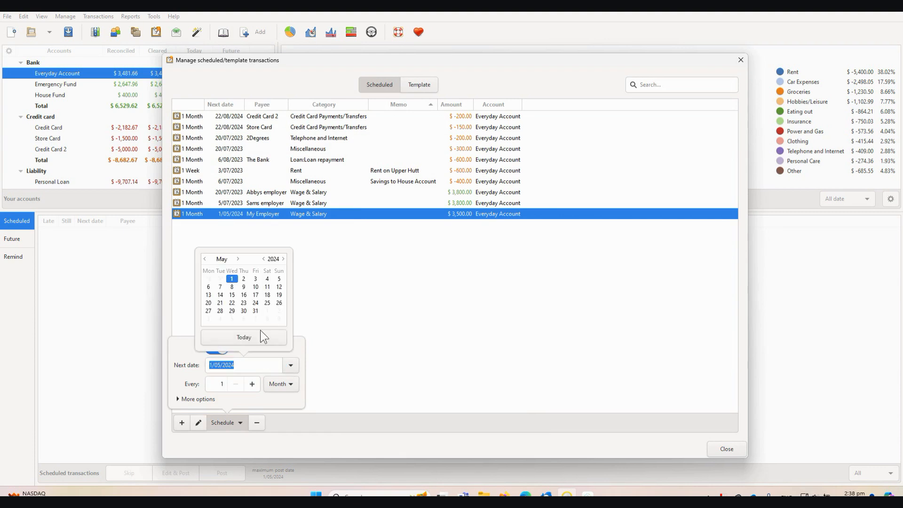
left_click(209, 303)
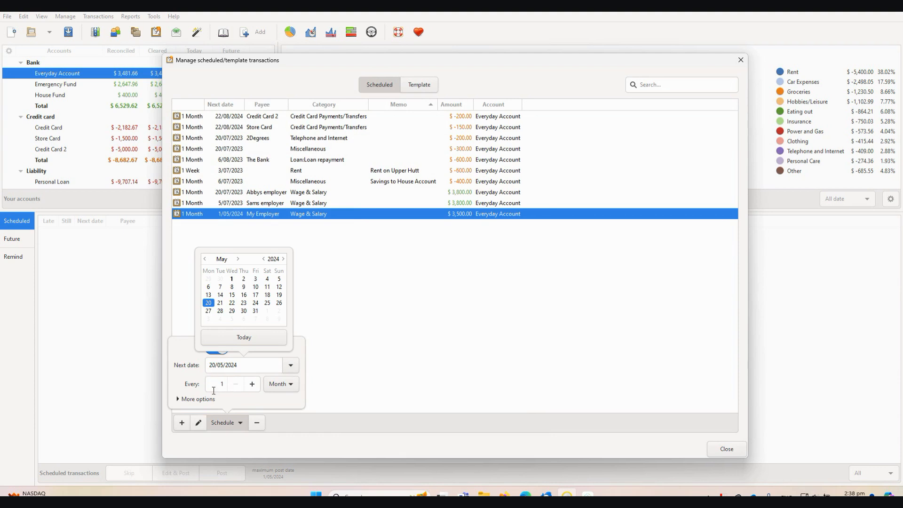
left_click(176, 398)
left_click(176, 398)
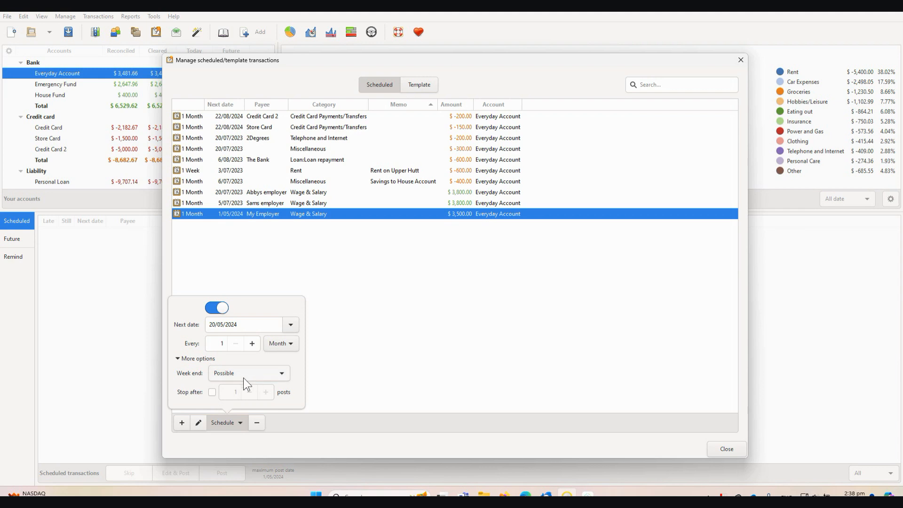
left_click(368, 355)
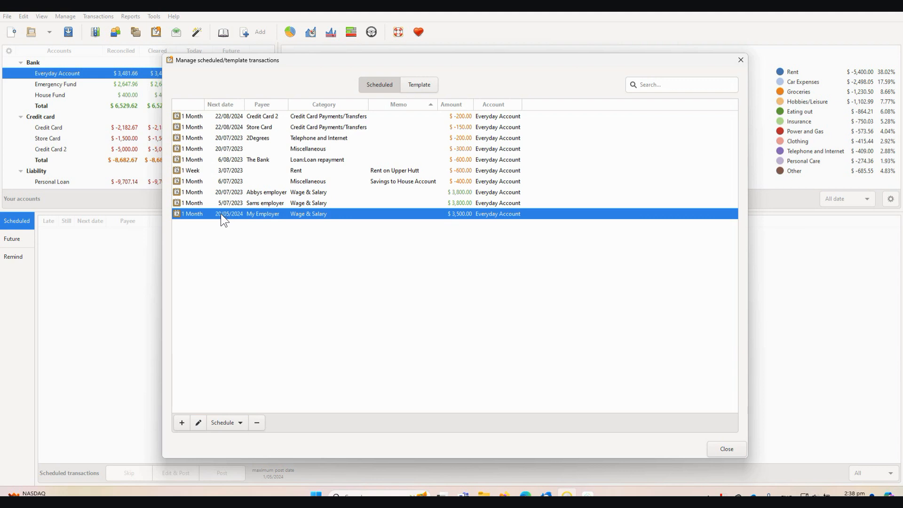
Step: Start a new scheduled transfer of 500 from the Everyday Account to the House Fund
left_click(181, 422)
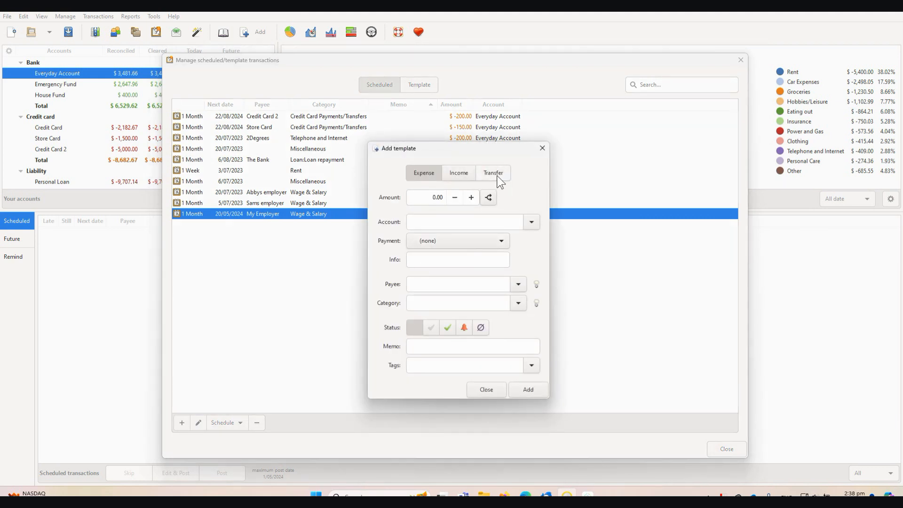
left_click(441, 198)
left_click(449, 221)
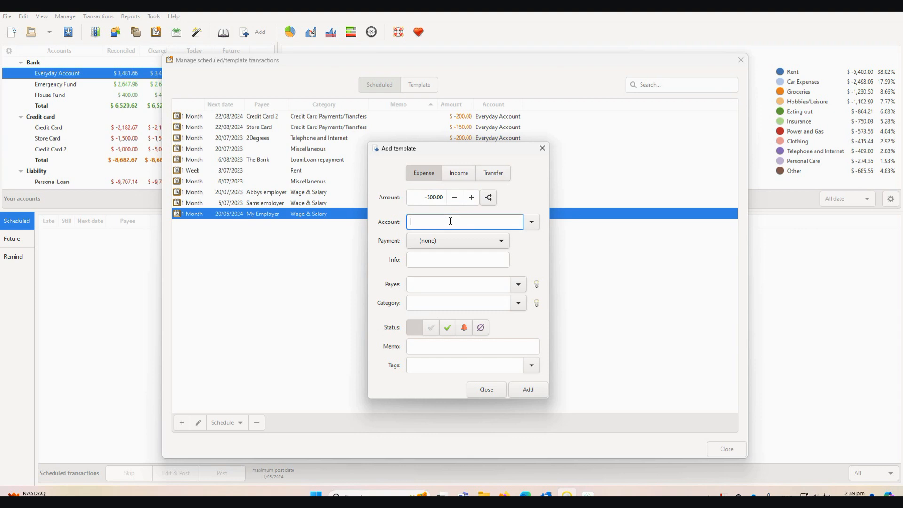
left_click(530, 223)
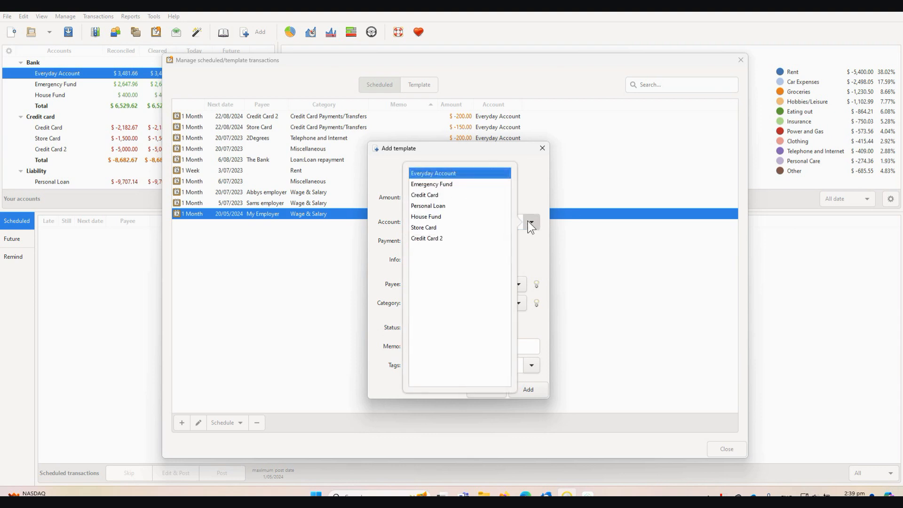
left_click(425, 217)
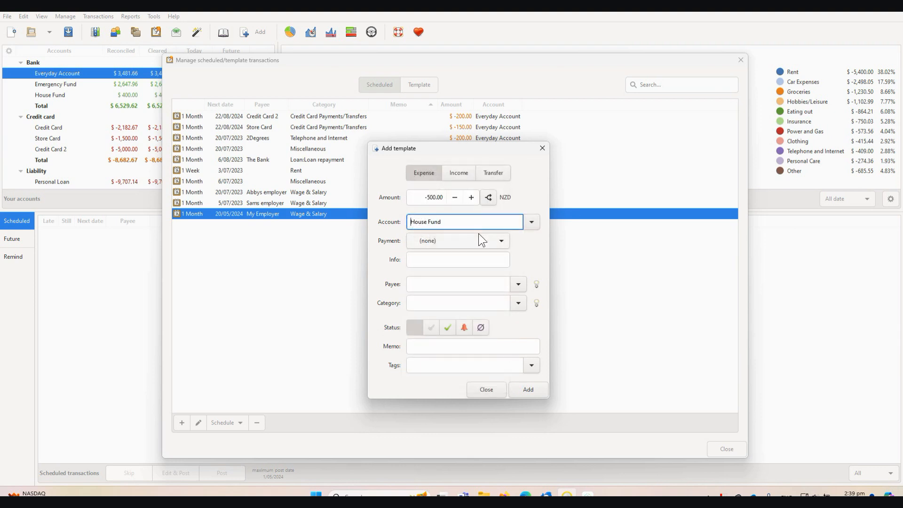
left_click(493, 173)
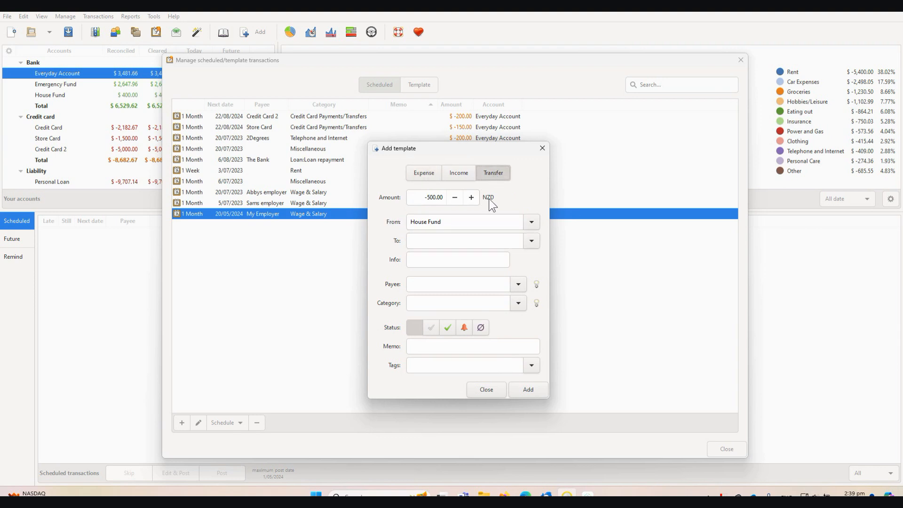
left_click(531, 240)
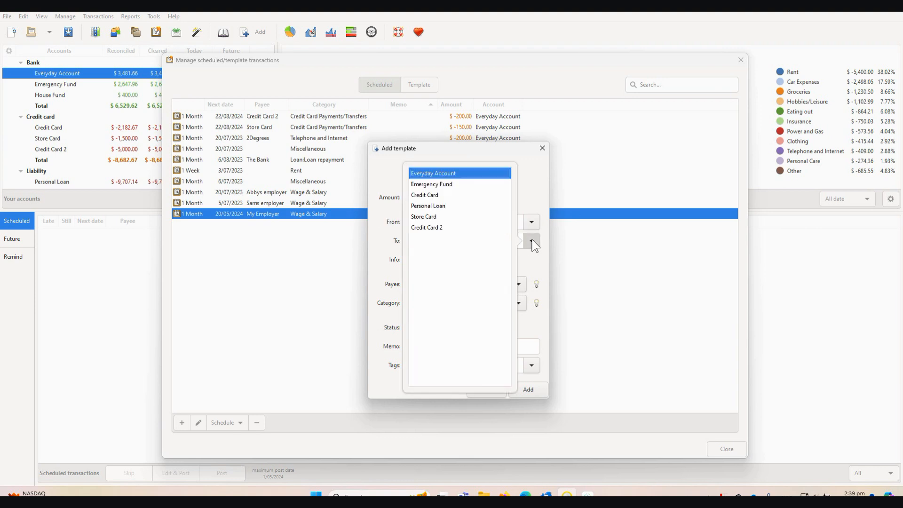
left_click(537, 226)
left_click(439, 176)
left_click(531, 241)
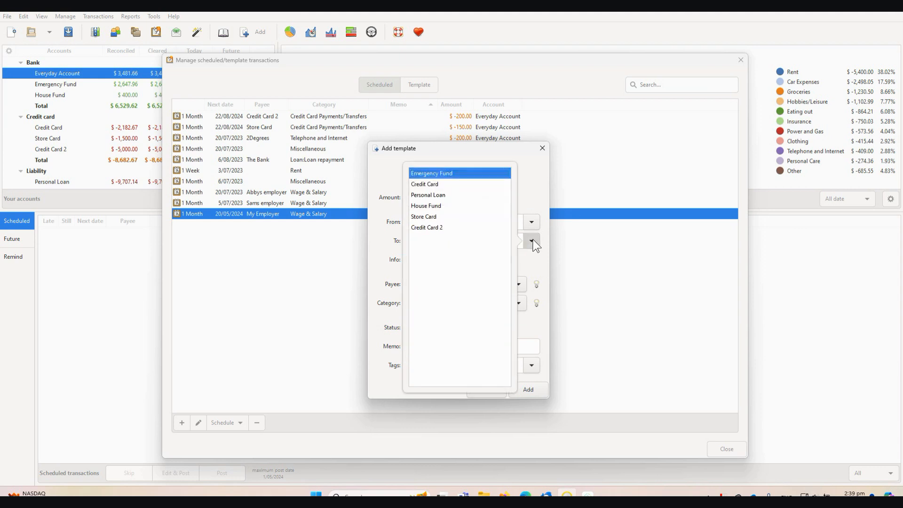
left_click(438, 207)
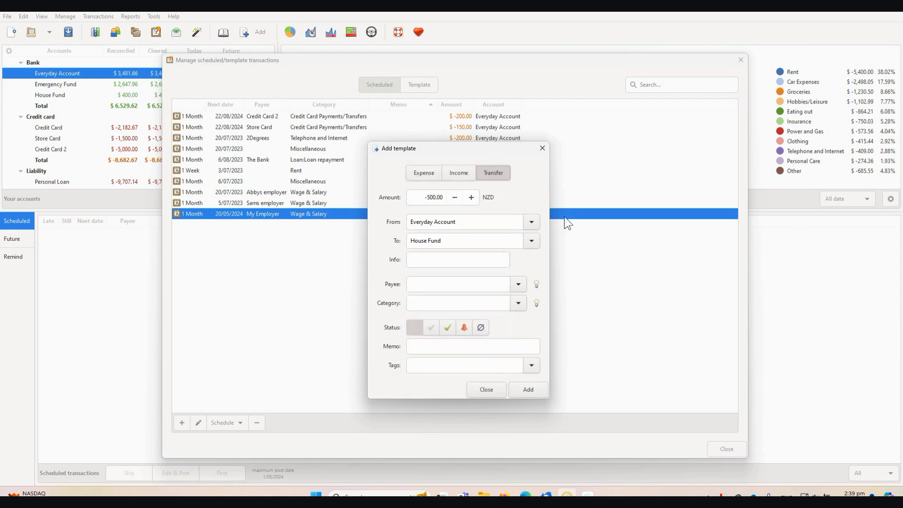
Step: Enter Transfer as the transfer's payee and choose the category Savings:House Fund In
left_click(433, 279)
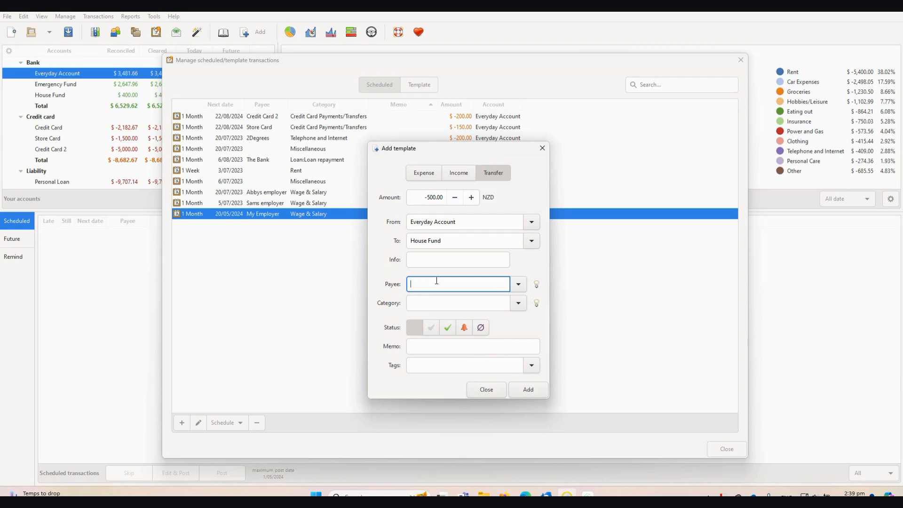
type("Transfer")
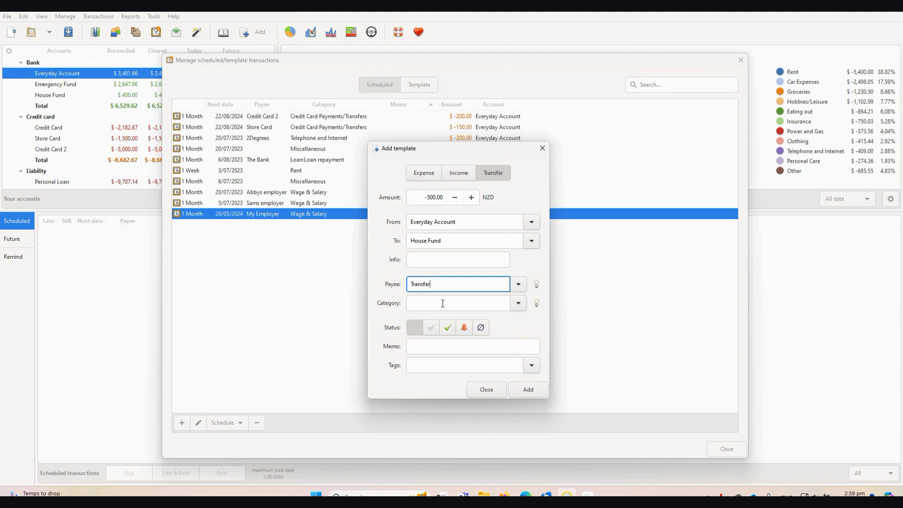
left_click(519, 304)
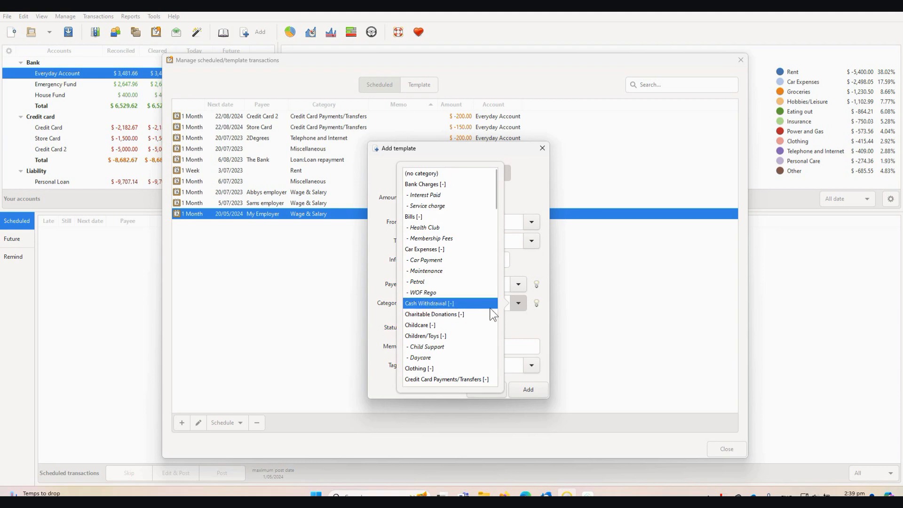
left_click(518, 302)
left_click(435, 304)
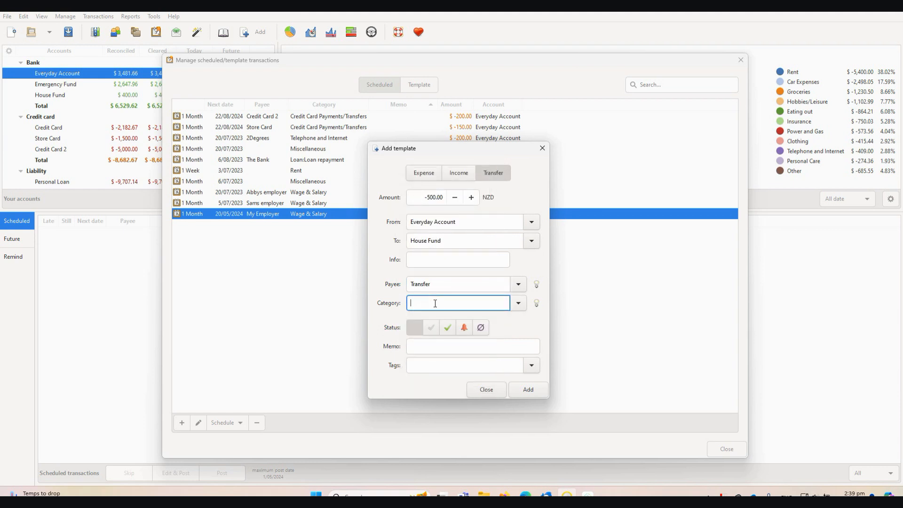
type("savin")
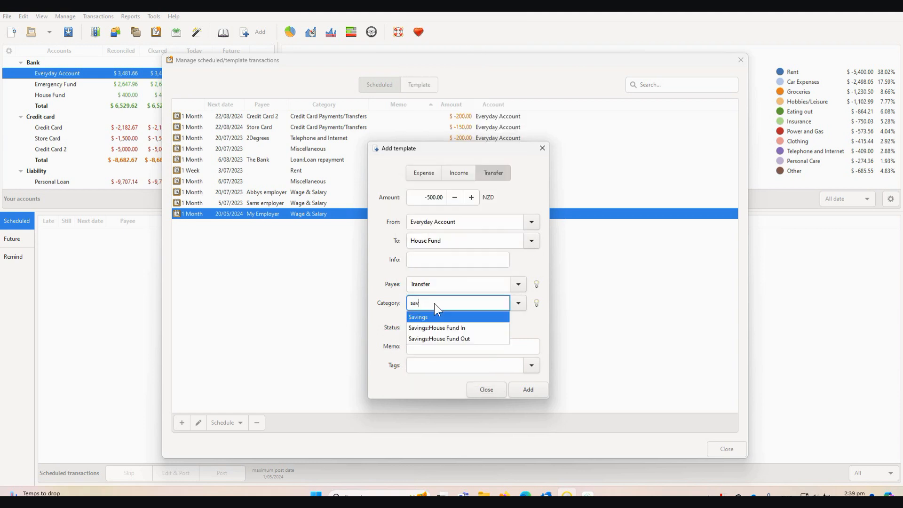
left_click(438, 328)
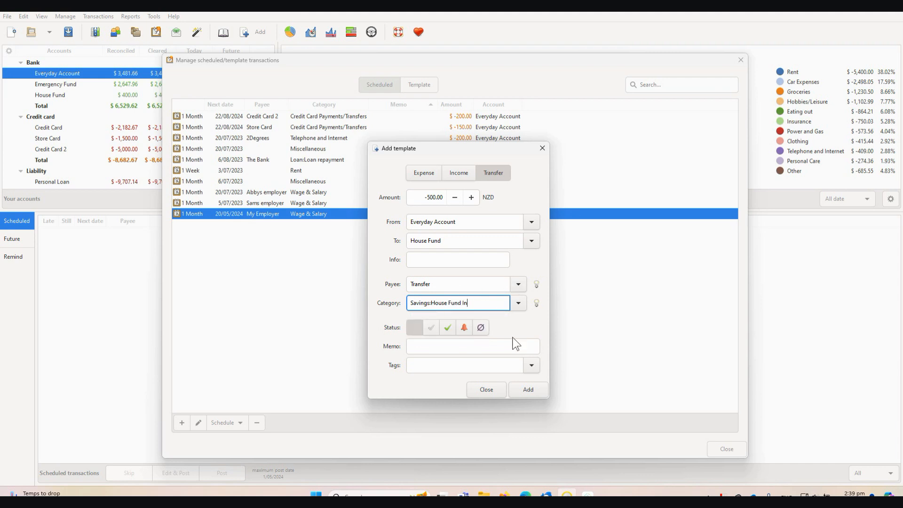
Step: Enter "Transfer of salary to house savings" as the transfer's info and add it to the scheduled list
left_click(430, 258)
type("Transfer of salary to house savings")
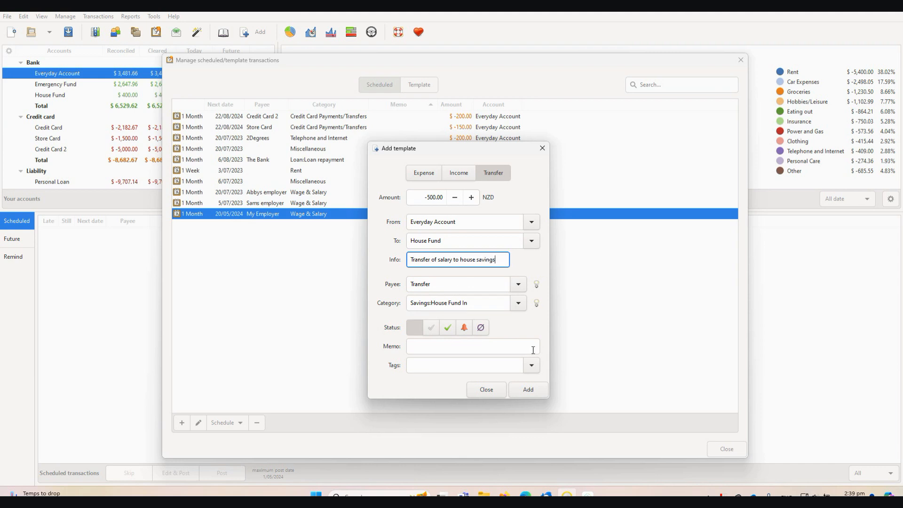
left_click(528, 391)
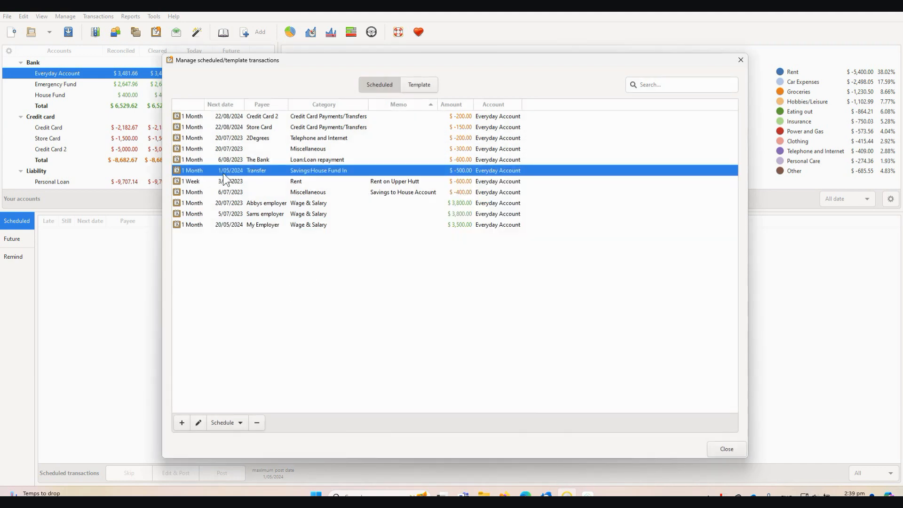
Step: Set the next date of the House Fund transfer's schedule to 20/05/2024
left_click(221, 424)
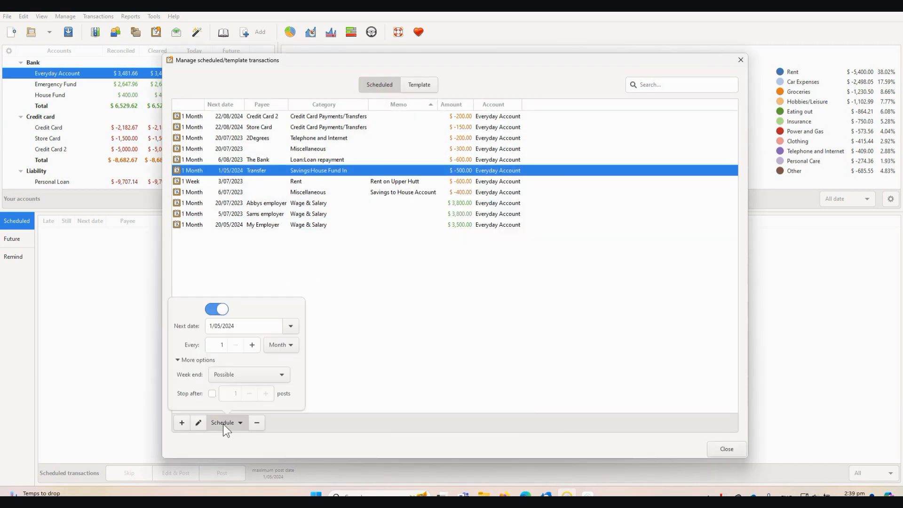
left_click(210, 325)
key("Delete")
type("20")
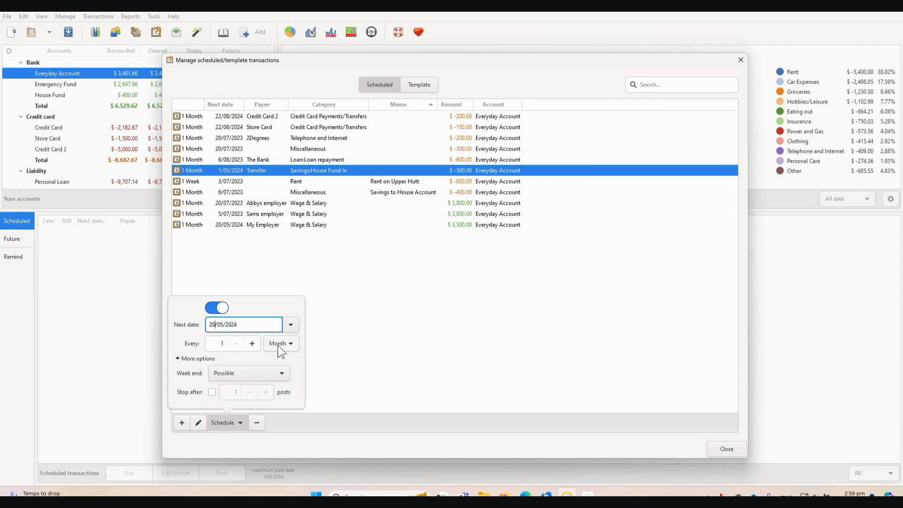
Step: Keep the House Fund transfer repeating every 1 month and close its schedule settings
left_click(221, 346)
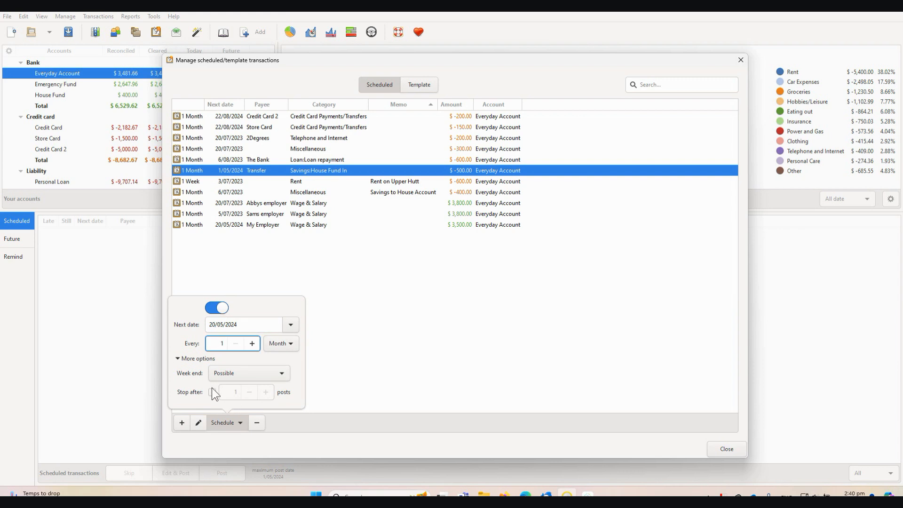
left_click(207, 359)
left_click(367, 369)
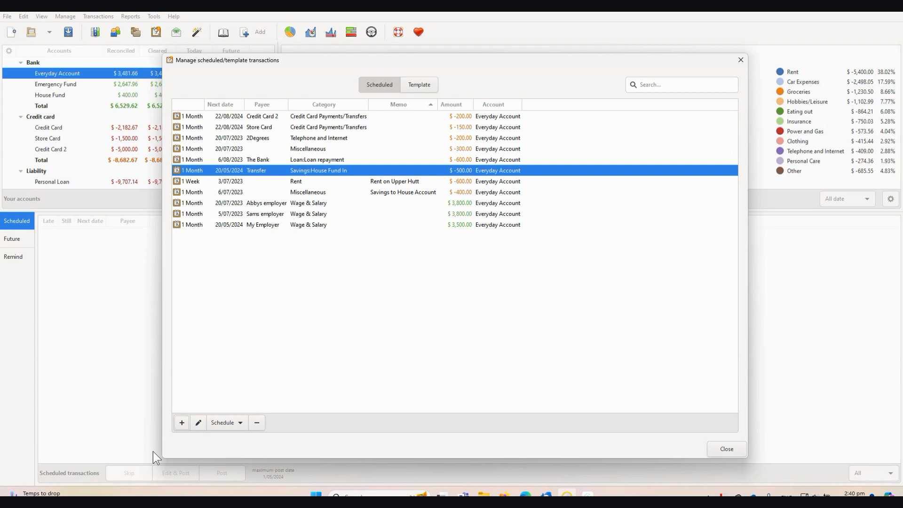
Step: Start a new scheduled transfer of 200 from the Everyday Account to the Emergency Fund
left_click(181, 424)
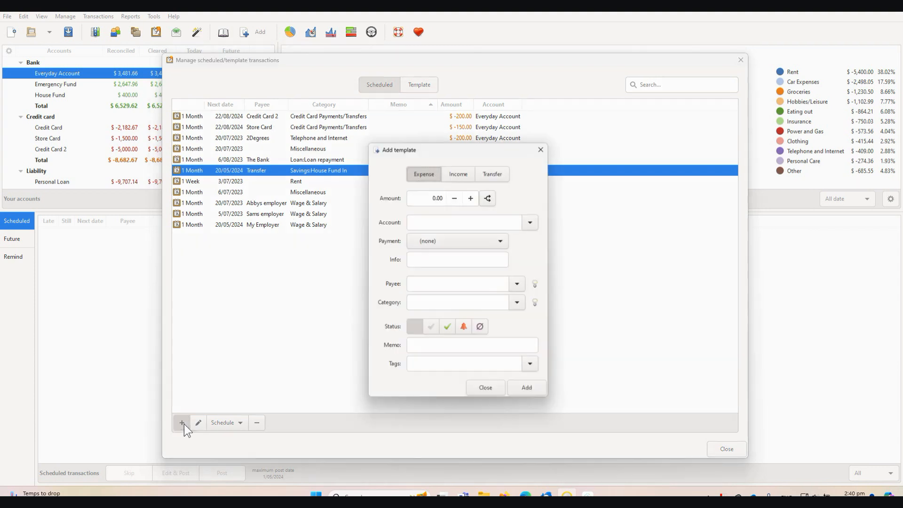
left_click(493, 173)
left_click(439, 193)
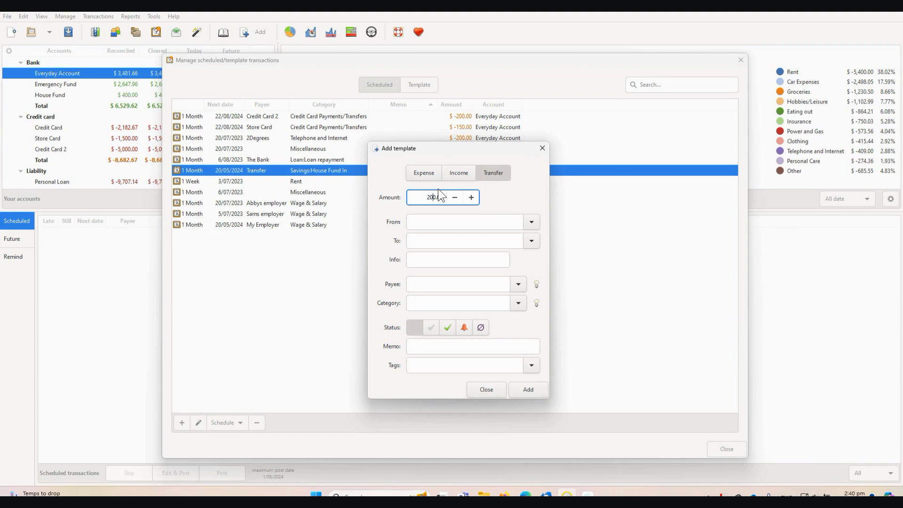
key("Tab")
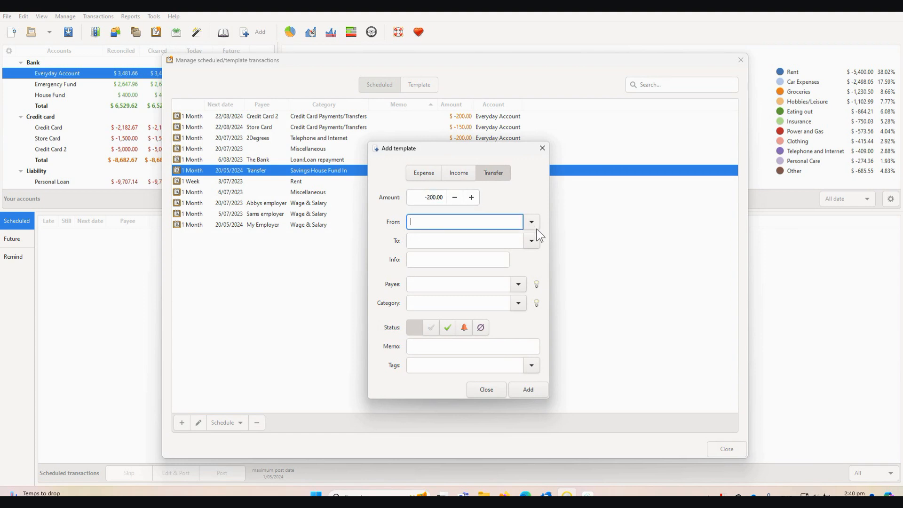
left_click(532, 222)
left_click(433, 174)
left_click(531, 241)
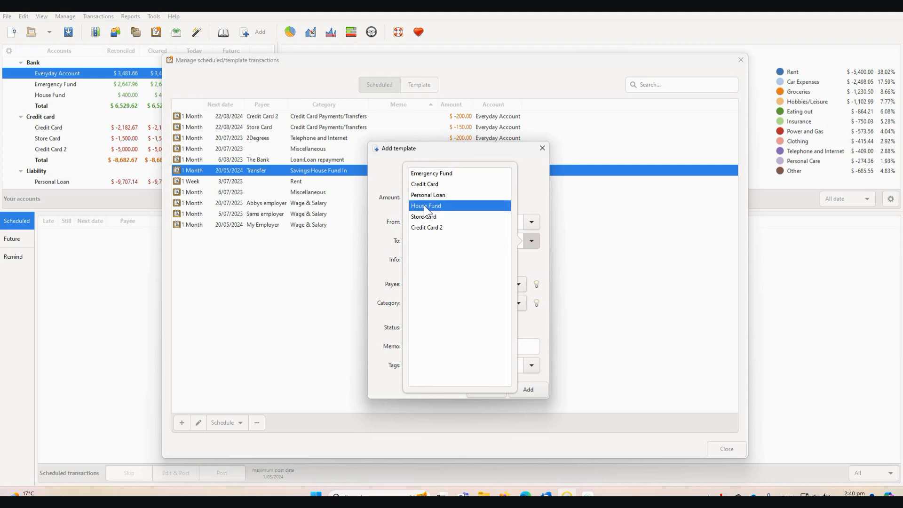
left_click(428, 173)
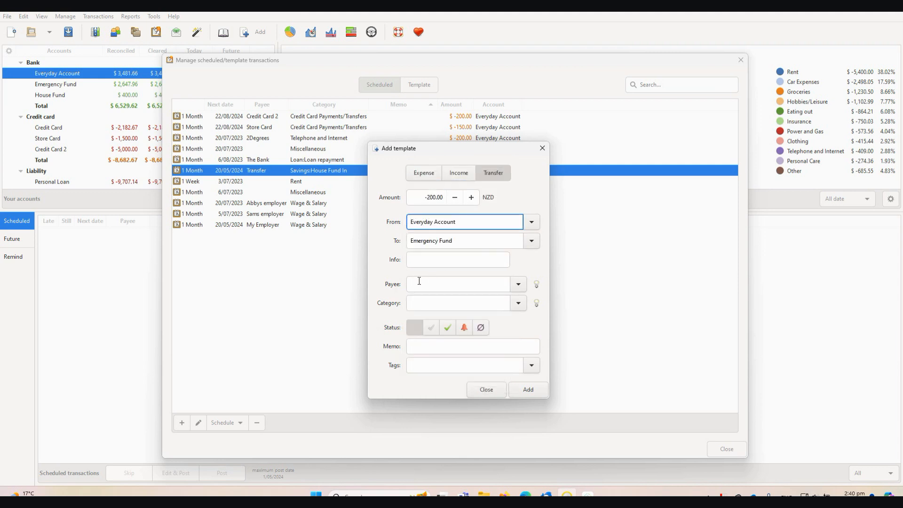
Step: Enter "Savings of salary into Emergency Fund" as the transfer's info
left_click(419, 258)
type("Tans")
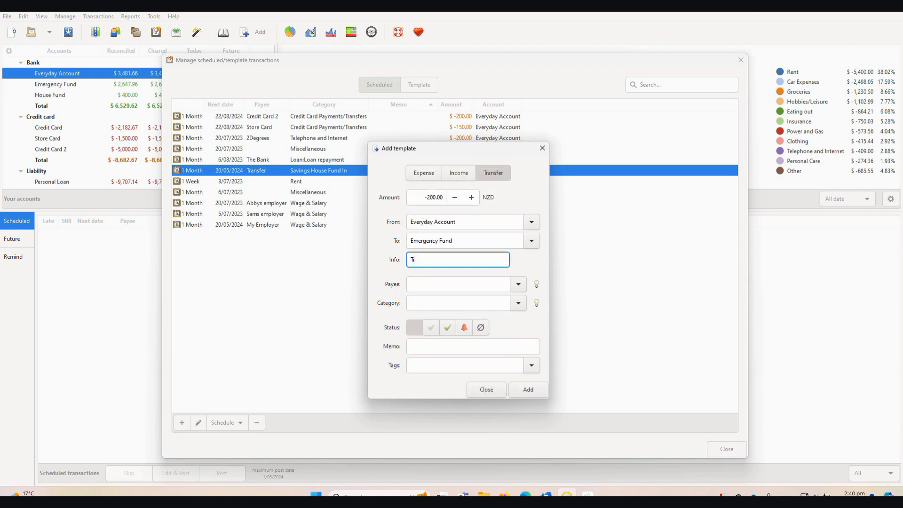
key("BackSpace")
key("BackSpace")
key("BackSpace")
key("BackSpace")
type("Savings of salary it")
key("BackSpace")
type("nto")
key("BackSpace")
key("BackSpace")
key("BackSpace")
type("Emergency Fund")
Step: Set the payee to My Employer and the category to Savings, and add the transfer to the scheduled list
left_click(426, 285)
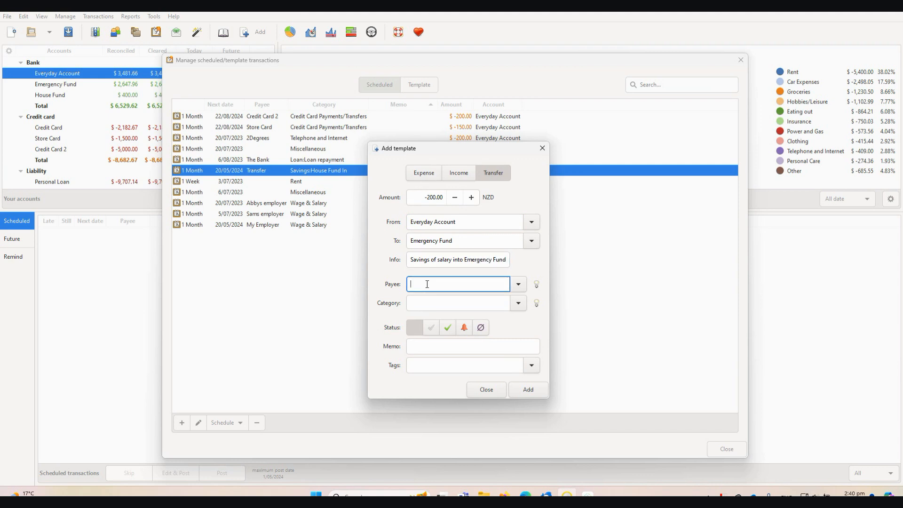
type("My")
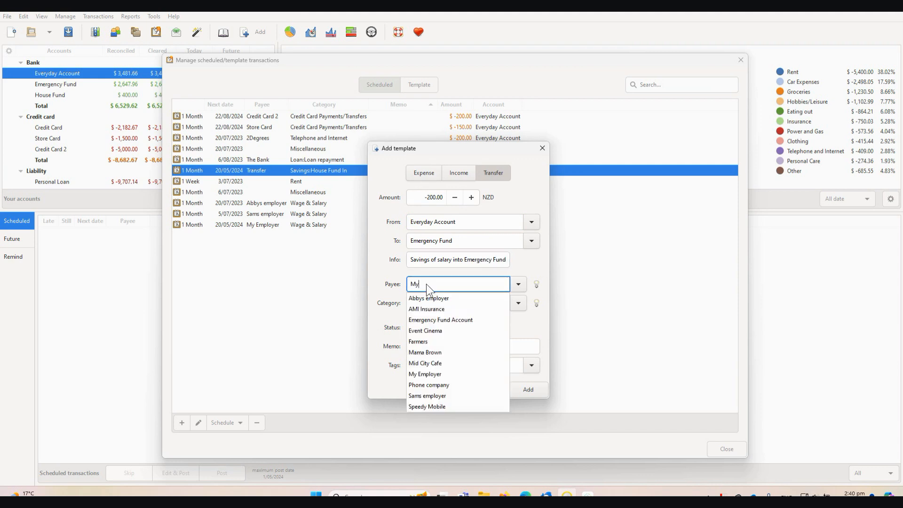
type(" Employer")
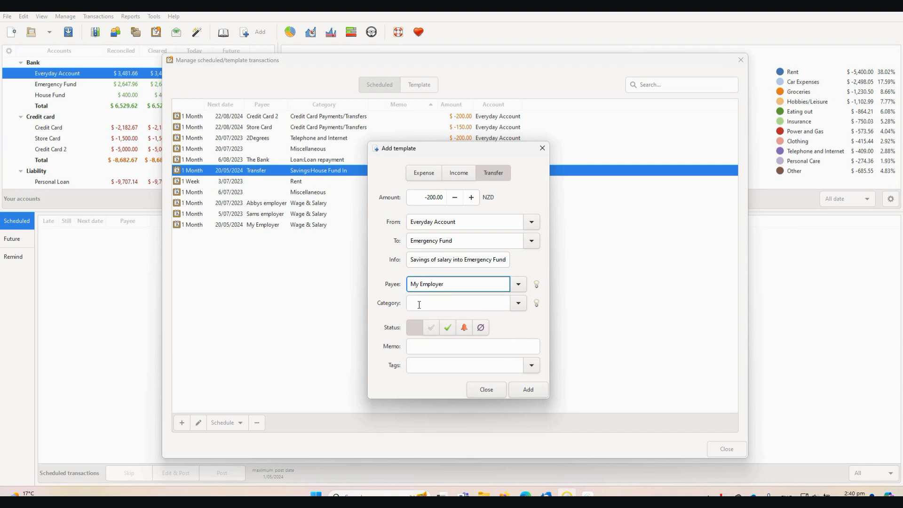
left_click(425, 301)
type("sav")
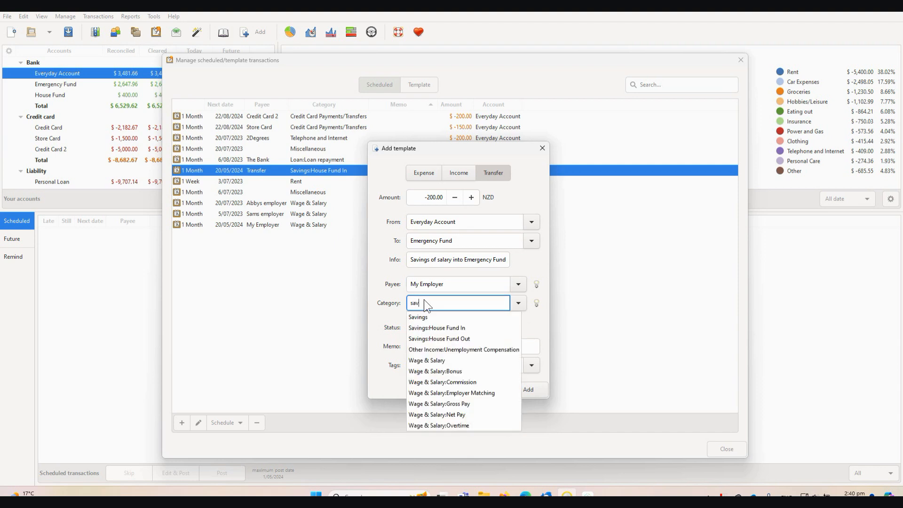
left_click(425, 316)
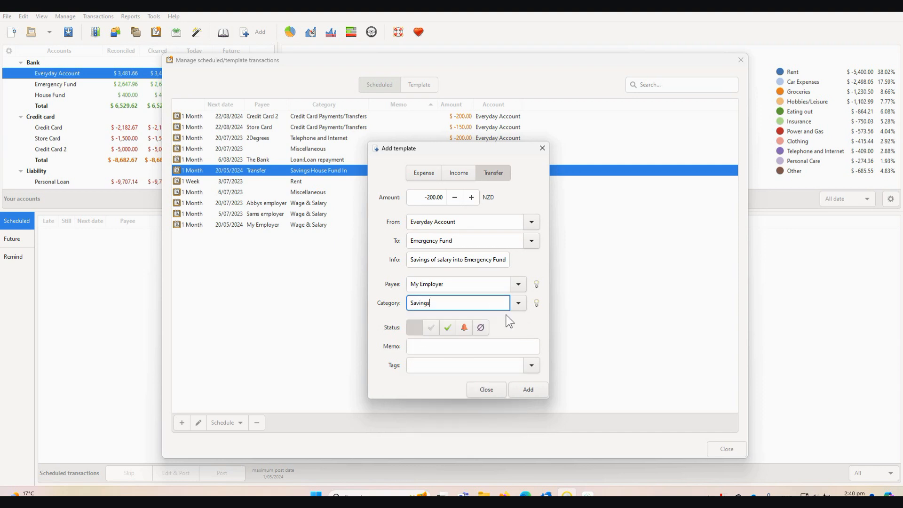
left_click(529, 390)
Step: Set the next date of the Emergency Fund transfer's schedule to 20/05/2024
double_click(235, 181)
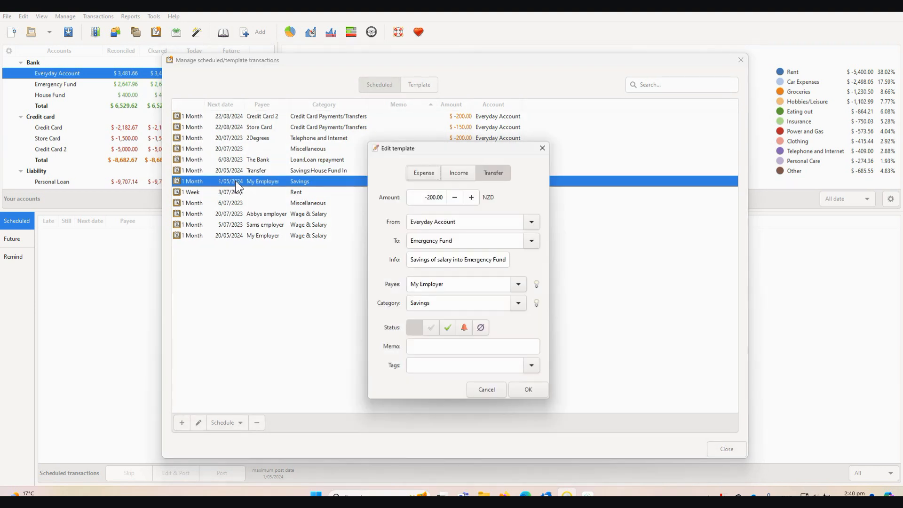
left_click(527, 387)
left_click(217, 424)
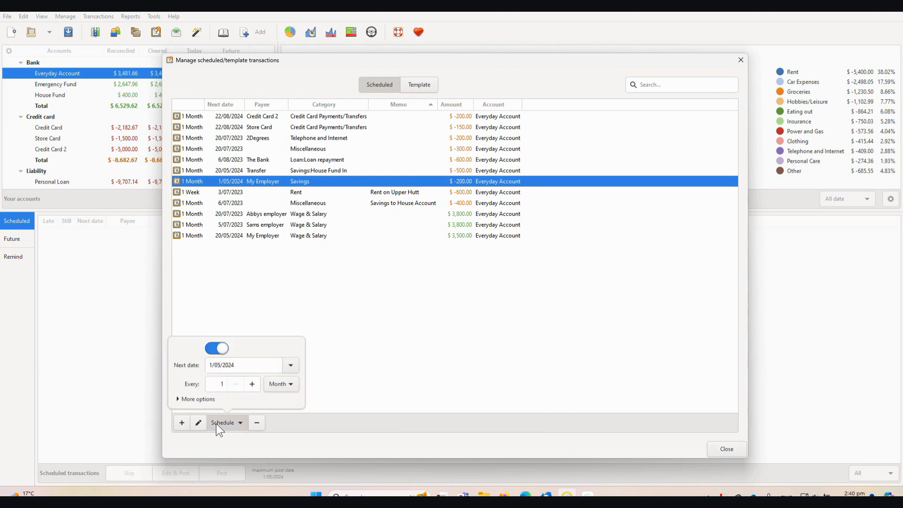
left_click(211, 366)
key("Delete")
type("20")
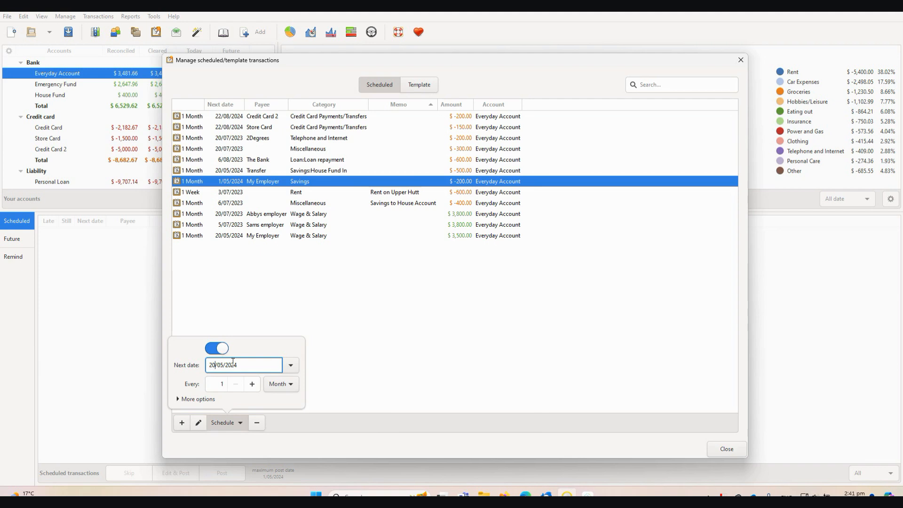
left_click(369, 363)
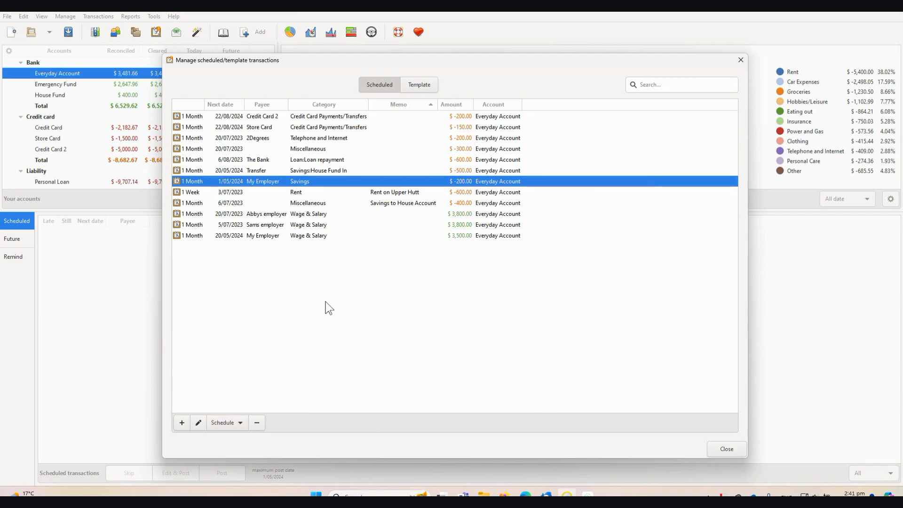
Step: Choose a repeat interval of every 1 month for the Emergency Fund transfer and close its schedule settings
left_click(221, 419)
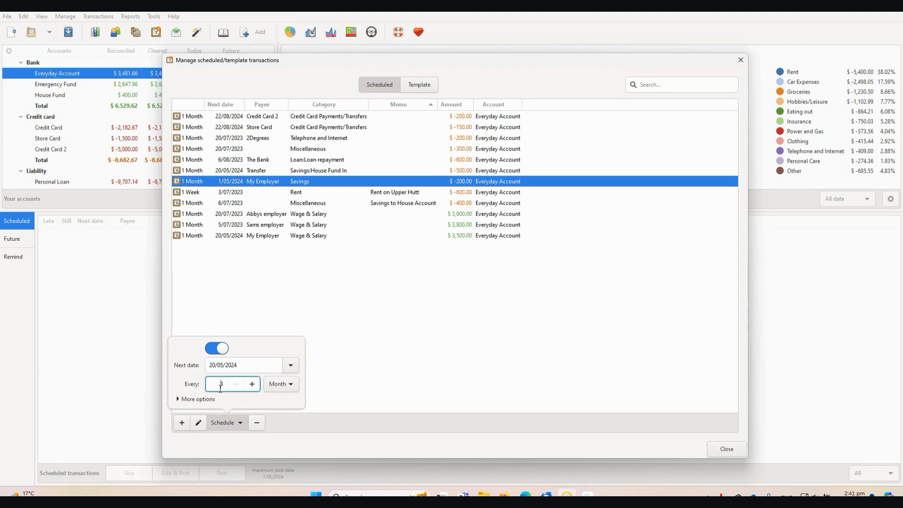
left_click(279, 384)
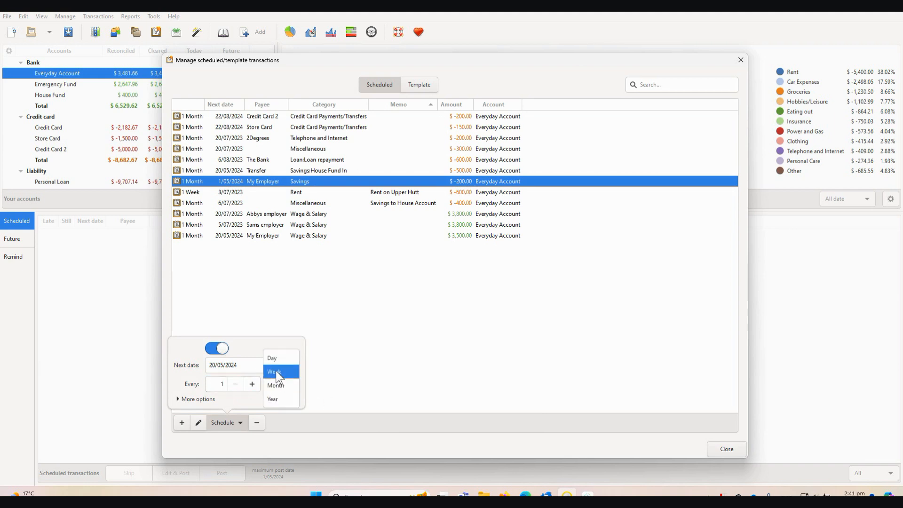
left_click(275, 384)
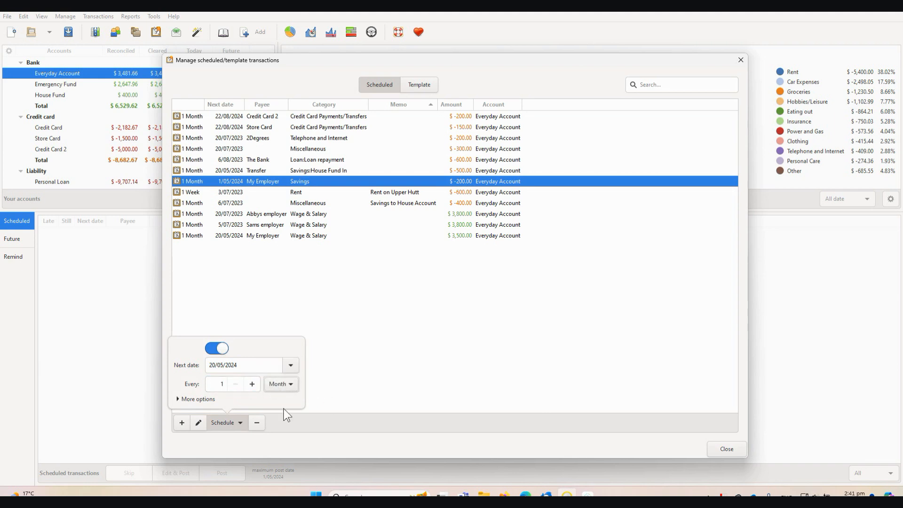
left_click(178, 399)
left_click(177, 359)
left_click(379, 376)
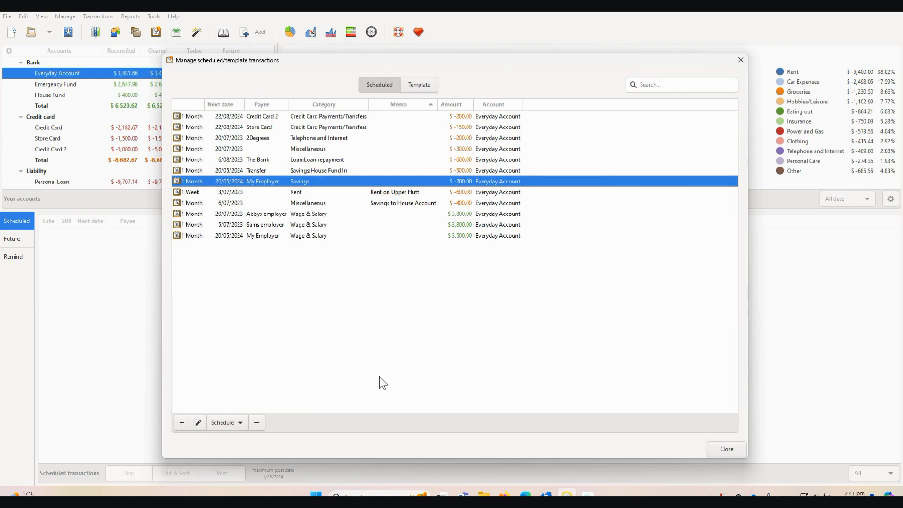
Step: Sort the scheduled transactions by next date and review the salary, Savings and House Fund entries
left_click(220, 104)
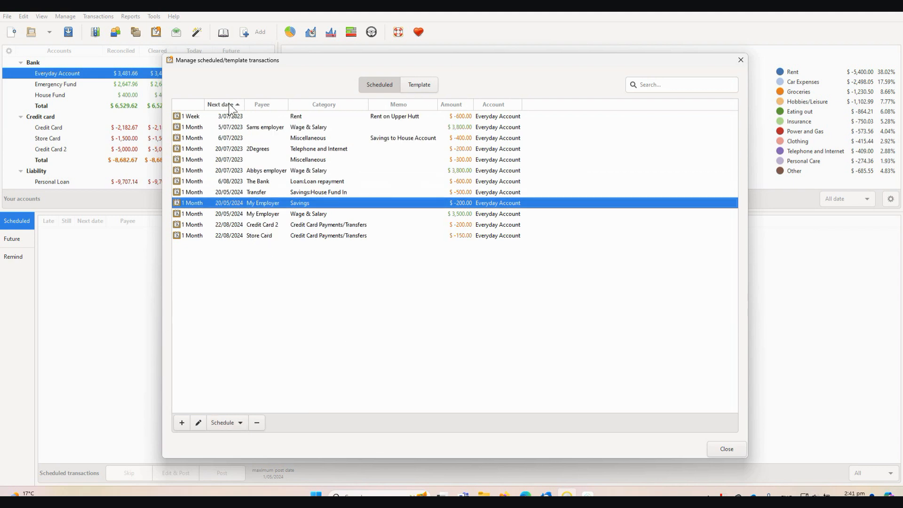
left_click(221, 235)
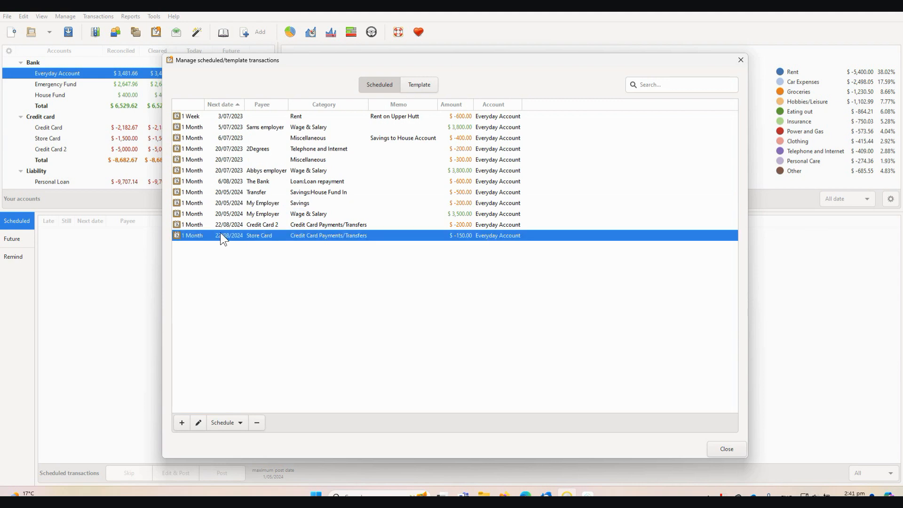
left_click(225, 203)
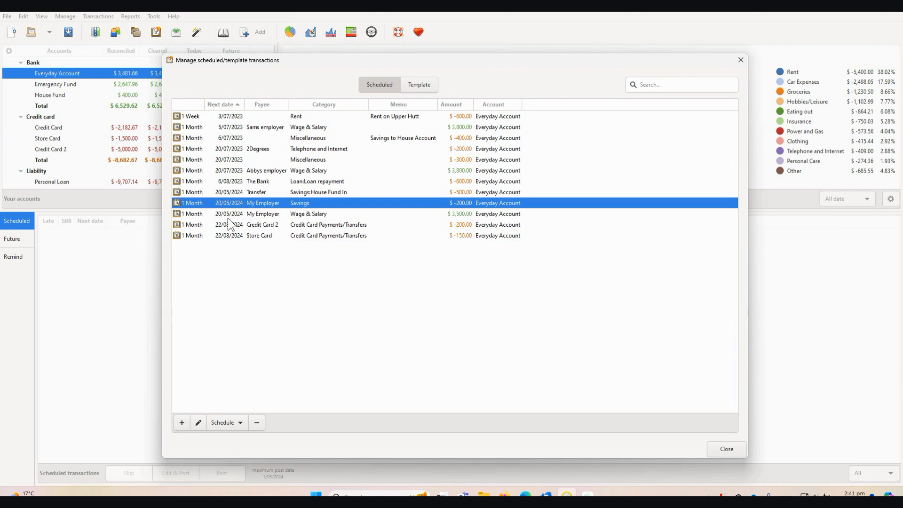
left_click(228, 215)
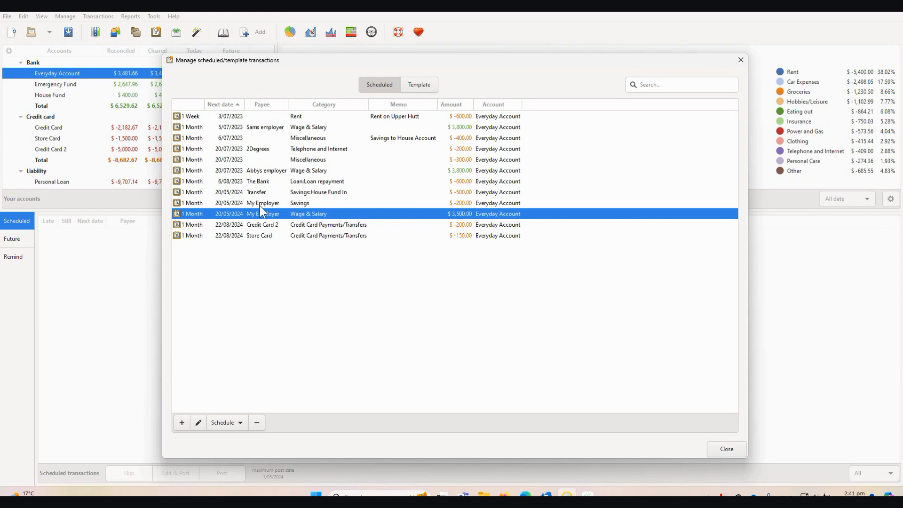
left_click(226, 195)
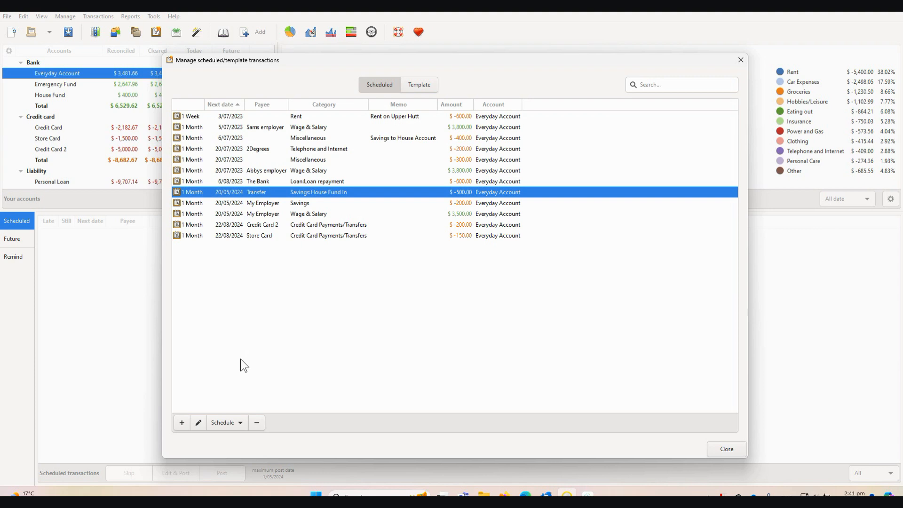
Step: Close the scheduled transactions manager and open the Everyday Account's transaction register
left_click(740, 60)
double_click(57, 75)
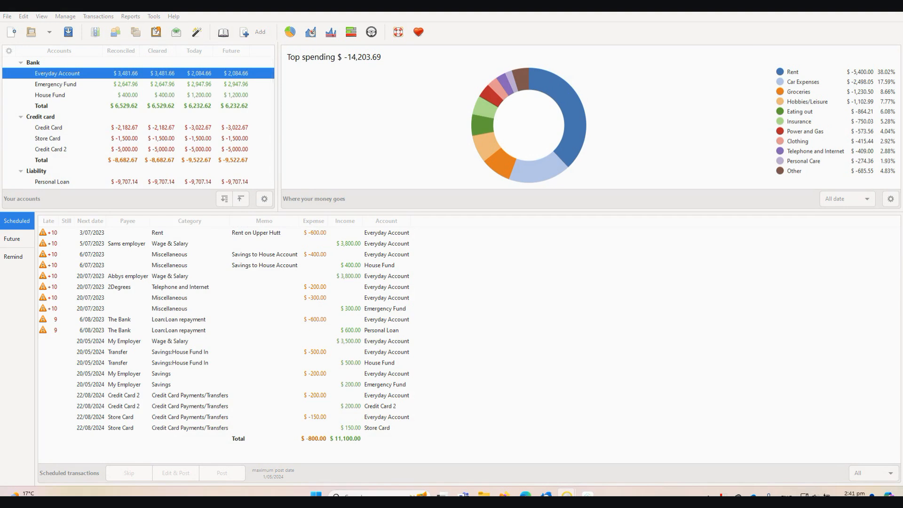
left_click_drag(593, 353, 292, 11)
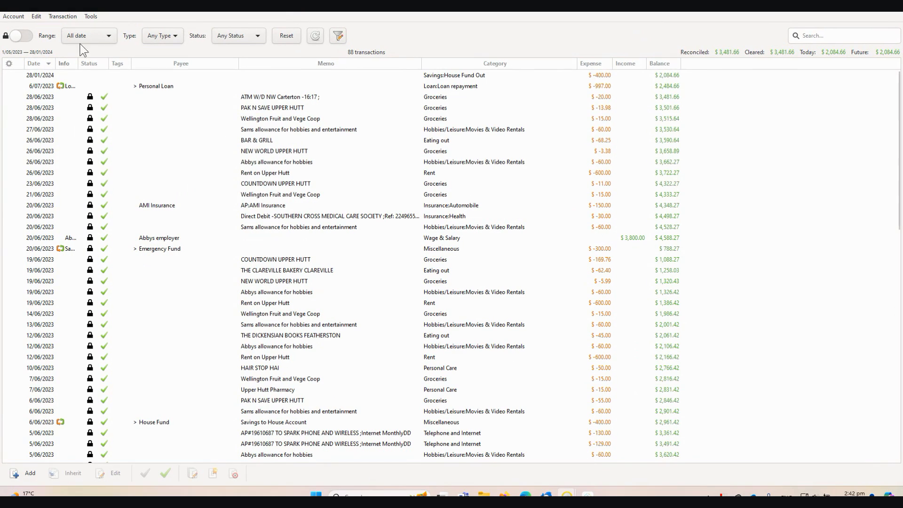
Step: Start a new income transaction with an amount of 3500.00 in the Everyday Account
left_click(62, 16)
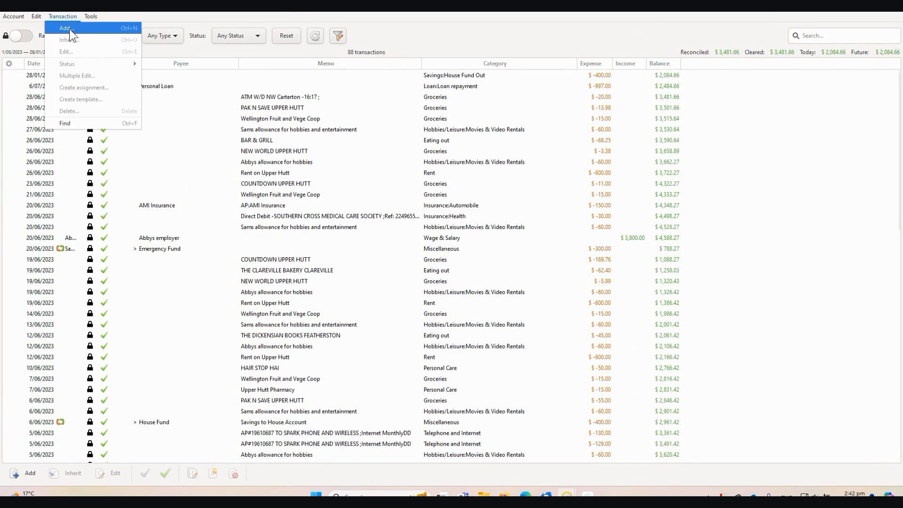
left_click(69, 29)
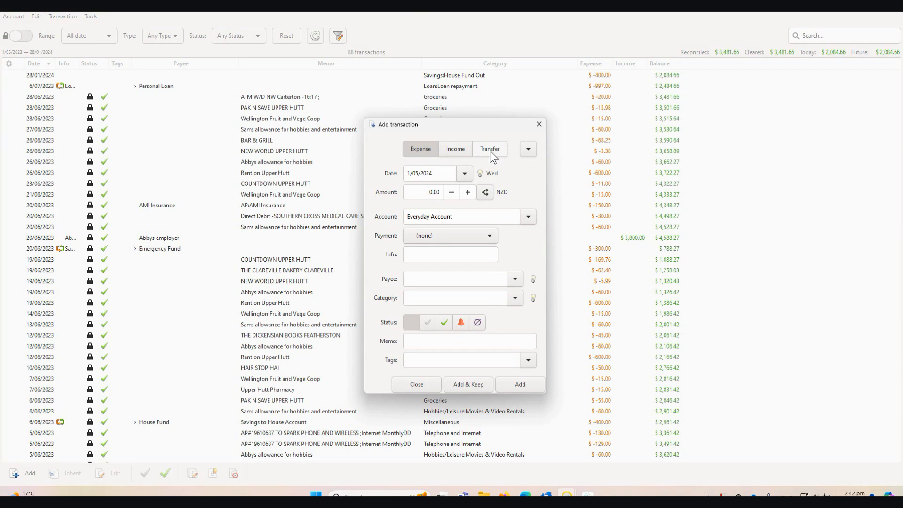
left_click(452, 155)
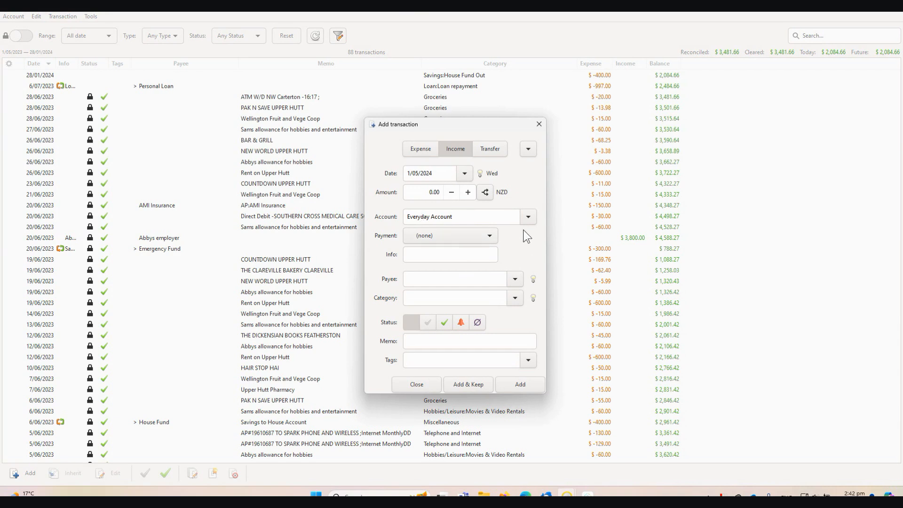
left_click(485, 193)
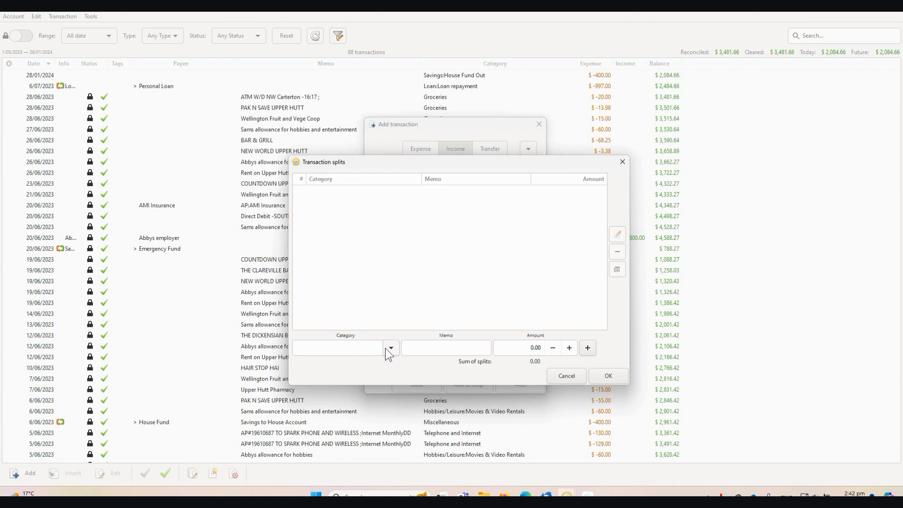
left_click(620, 163)
left_click(422, 196)
type("3500.00")
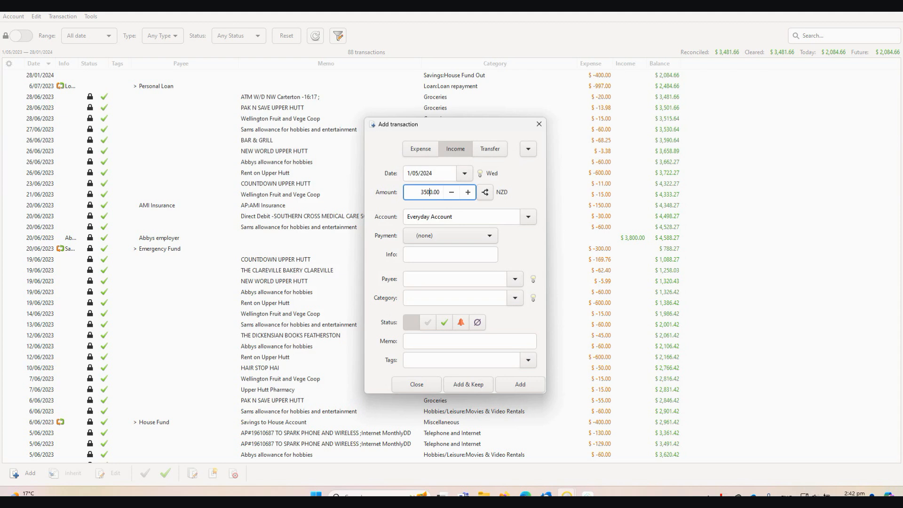
left_click(440, 218)
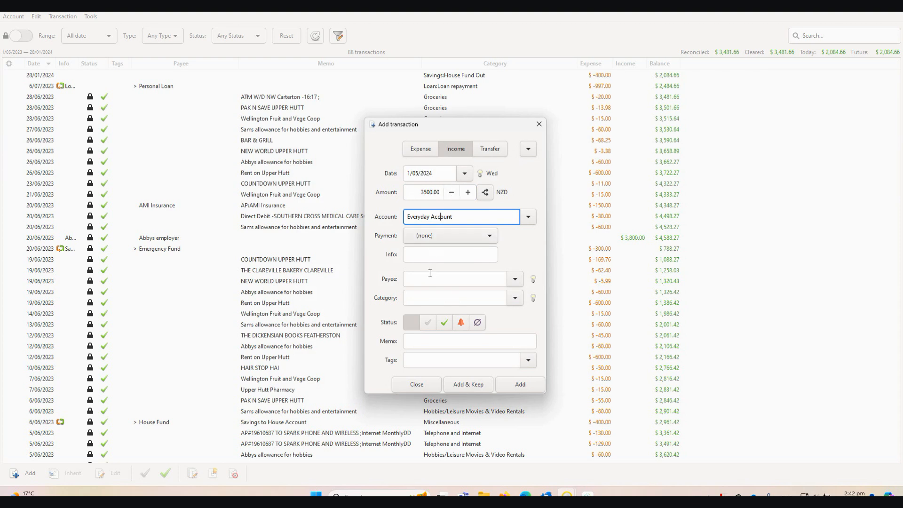
Step: Split the income transaction and add a first split line of 3000 under the Wage & Salary category
left_click(485, 192)
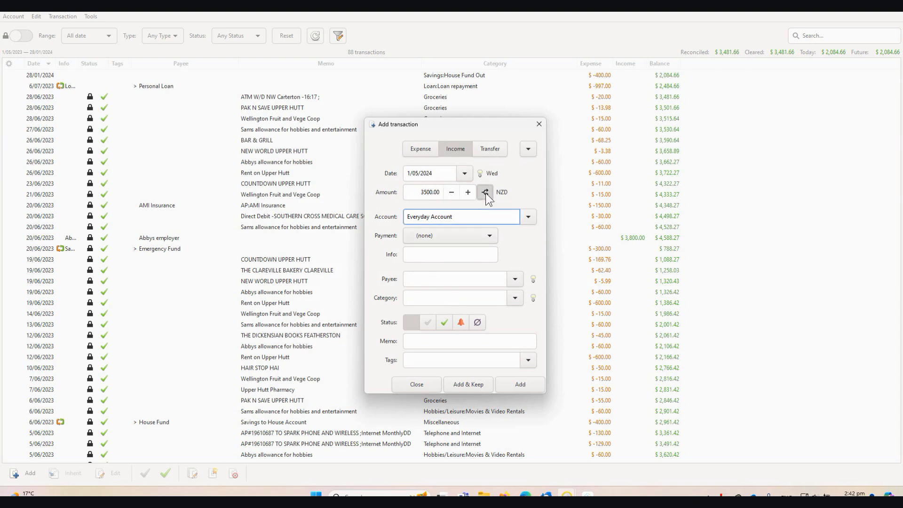
left_click(348, 322)
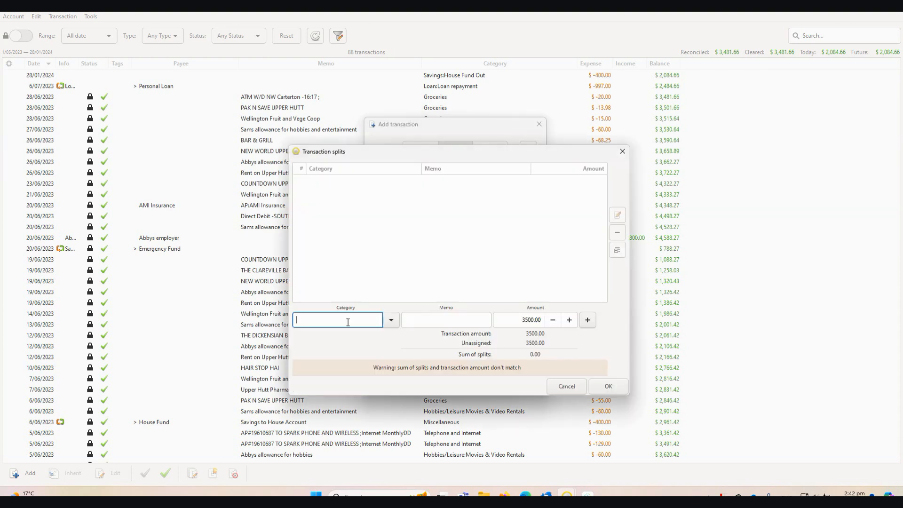
type("wa")
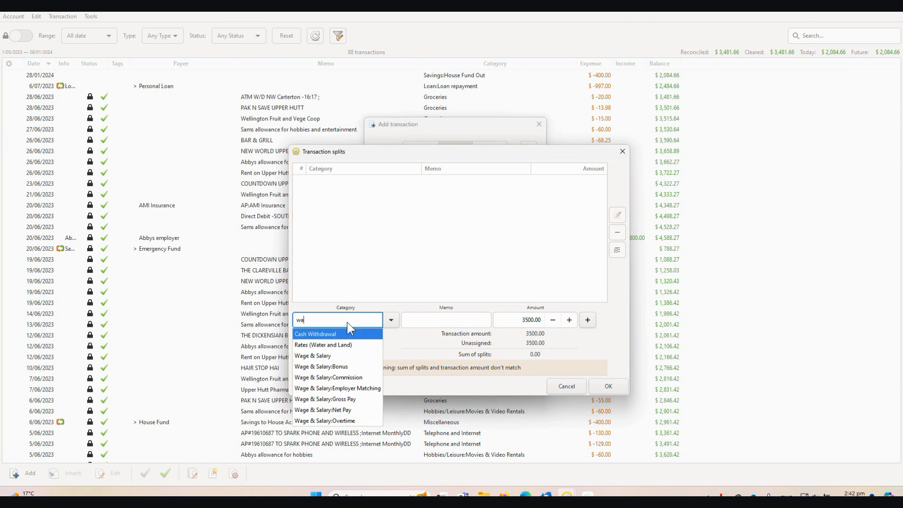
left_click(336, 356)
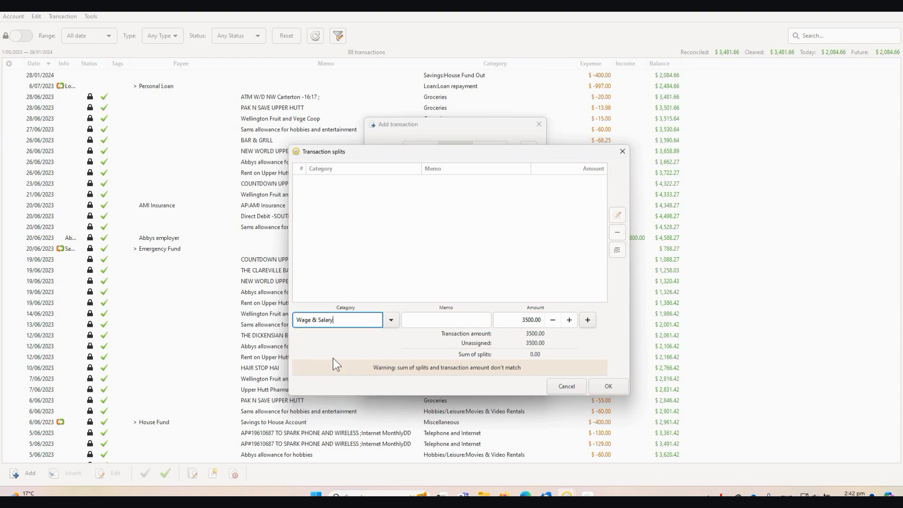
left_click(448, 319)
key("Tab")
type("3000")
key("Tab")
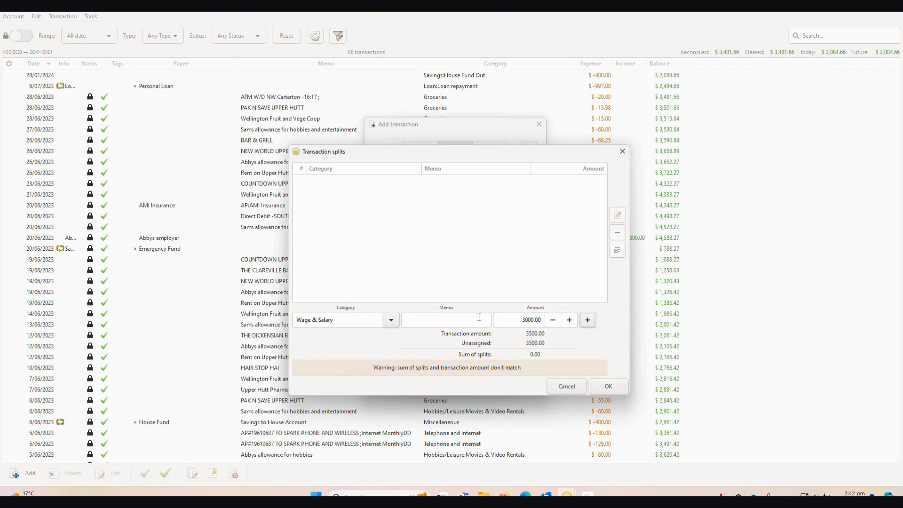
left_click(588, 321)
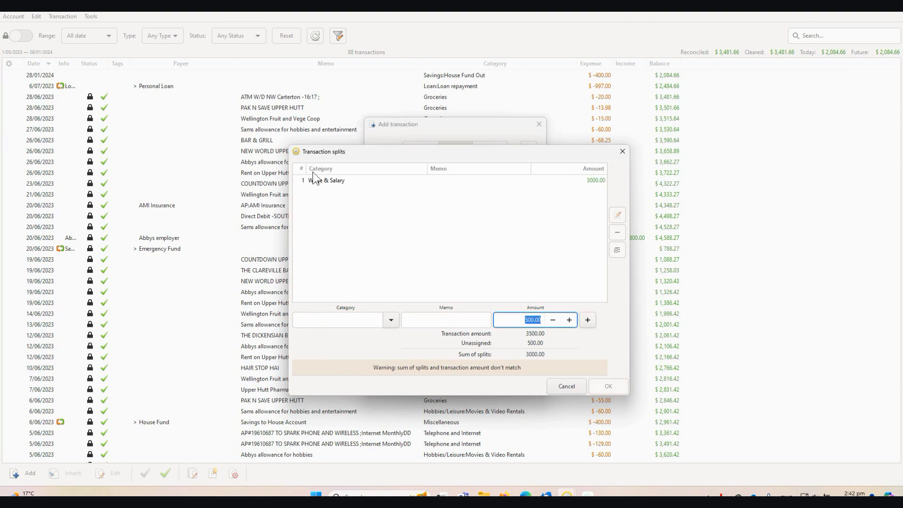
Step: Add a second split line of 500 under the Wage & Salary:Bonus category
left_click(391, 320)
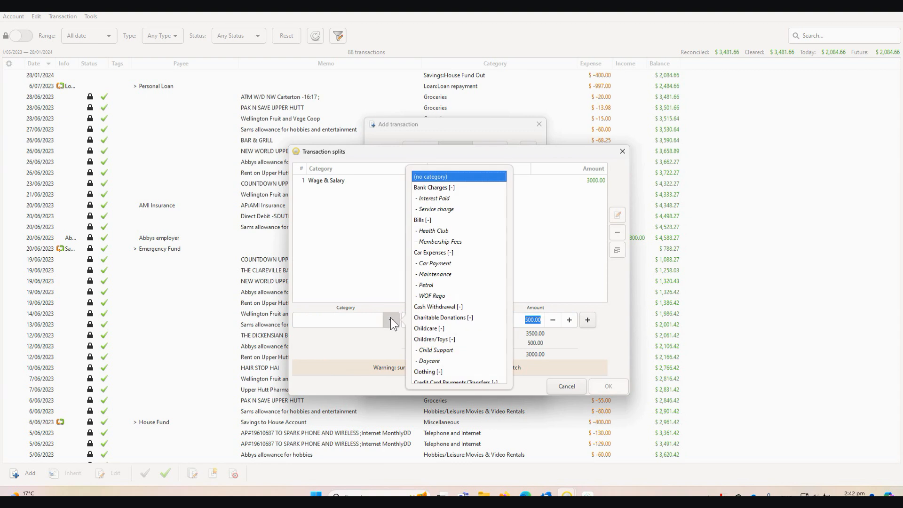
left_click(358, 324)
key("BackSpace")
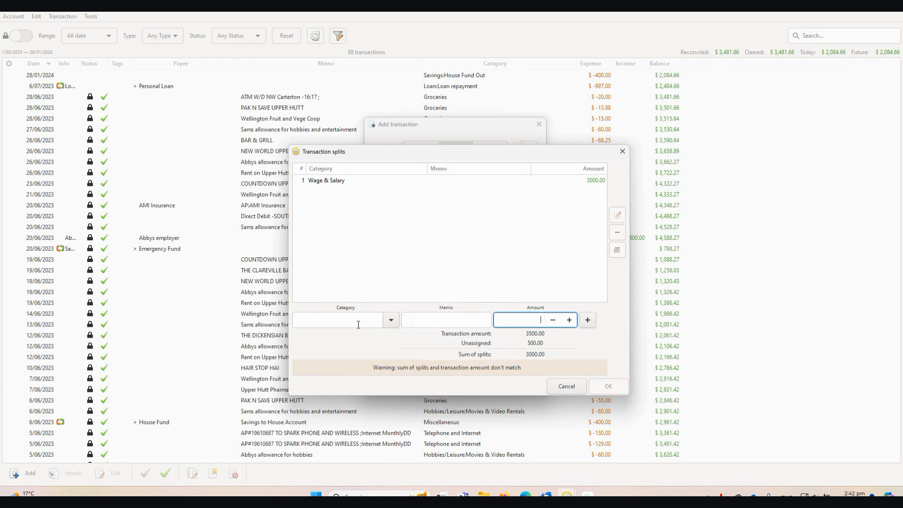
left_click(359, 325)
type("bon")
left_click(332, 335)
left_click(435, 319)
left_click(523, 321)
type("500")
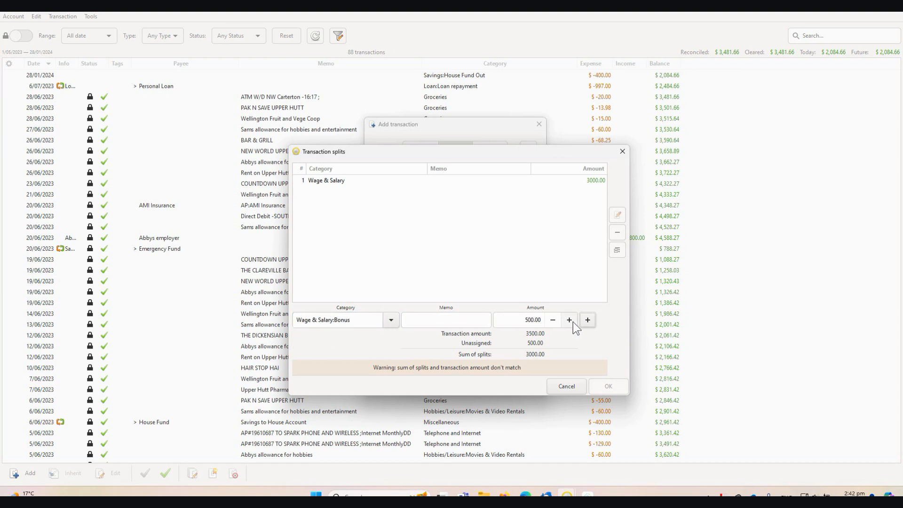
left_click(587, 320)
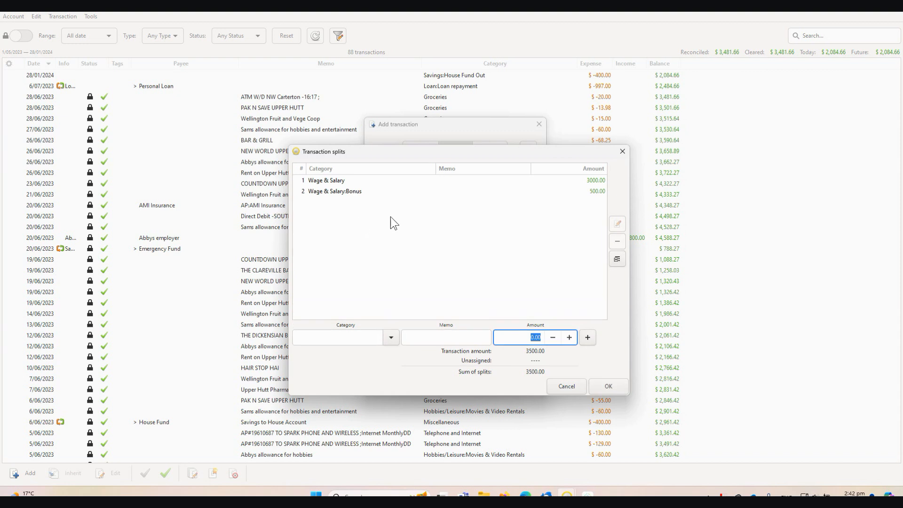